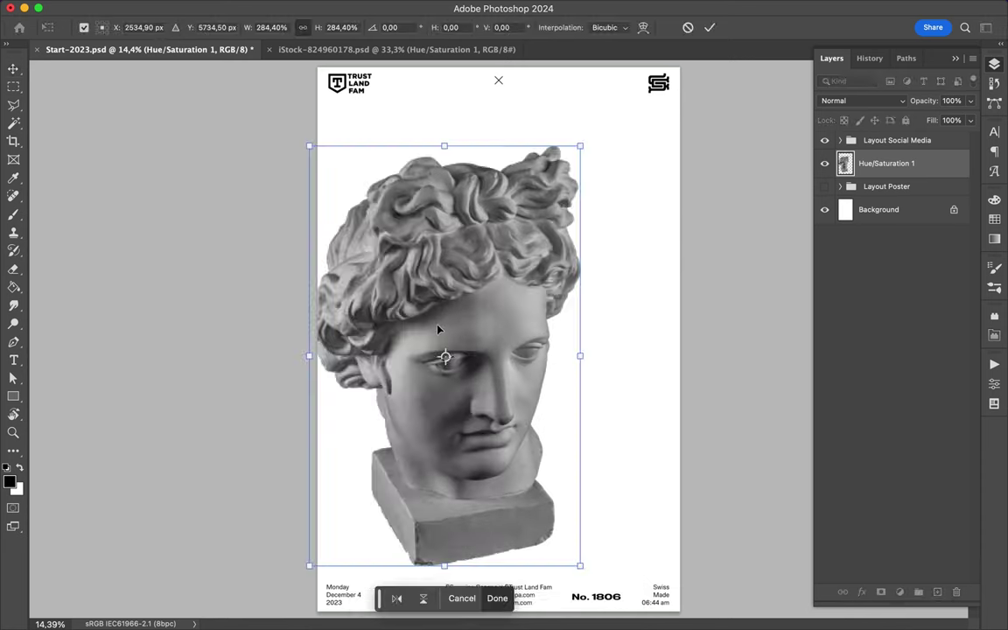
Type a large W beside the statue in Compressed-Heavy Italic and enlarge it.
key(t)
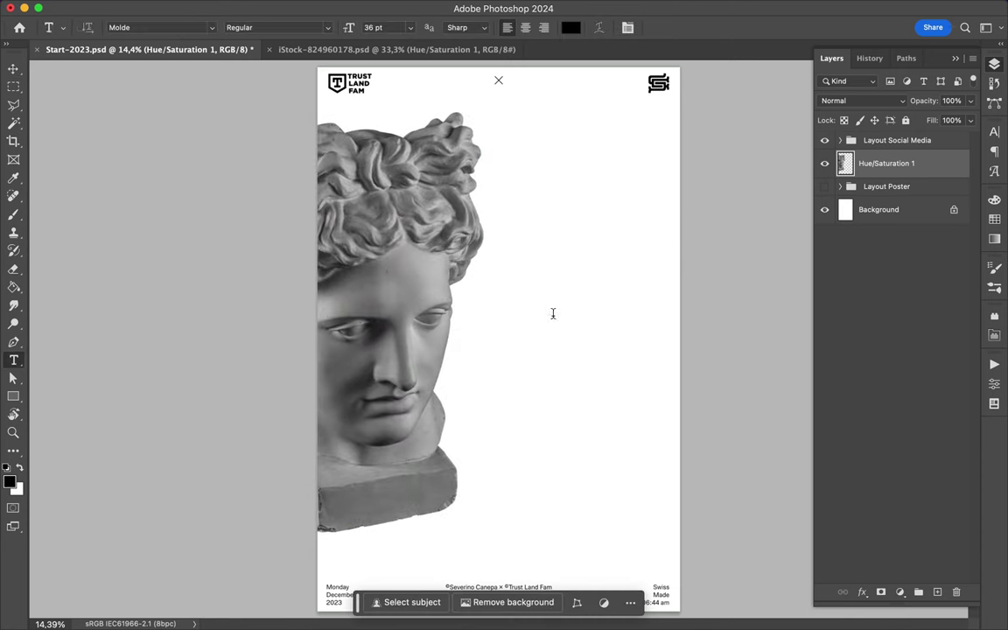
click(508, 310)
text(W)
key(Escape)
key(v)
scroll(835, 262, up, 10)
click(840, 133)
click(937, 153)
click(904, 379)
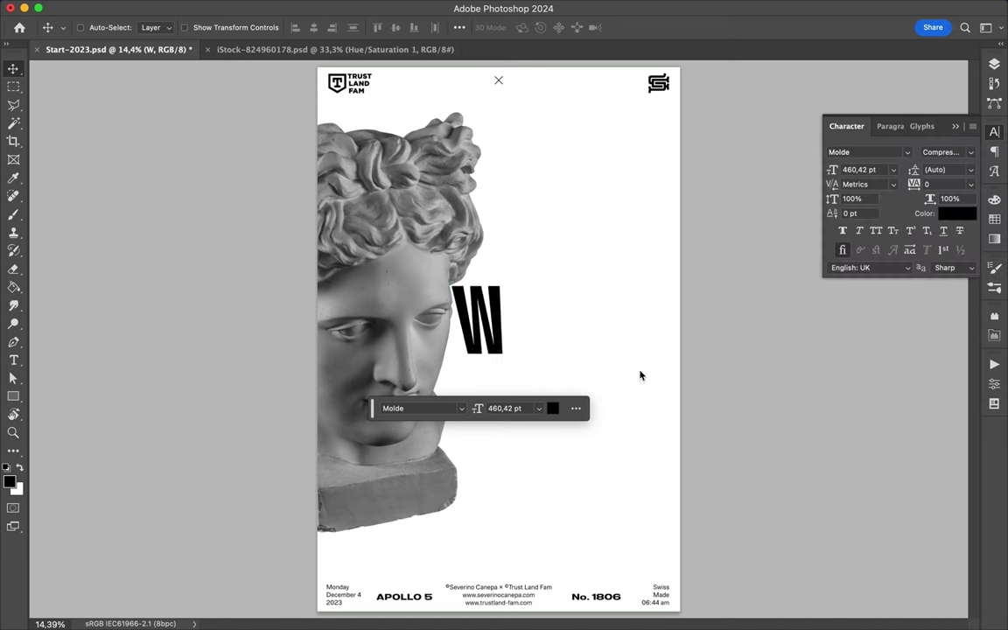
key(ctrl+t)
drag(494, 354, 536, 416)
key(Return)
Turn a copy into an Expanded-style H placed right of the W.
drag(490, 315, 558, 353)
double_click(557, 353)
text(H)
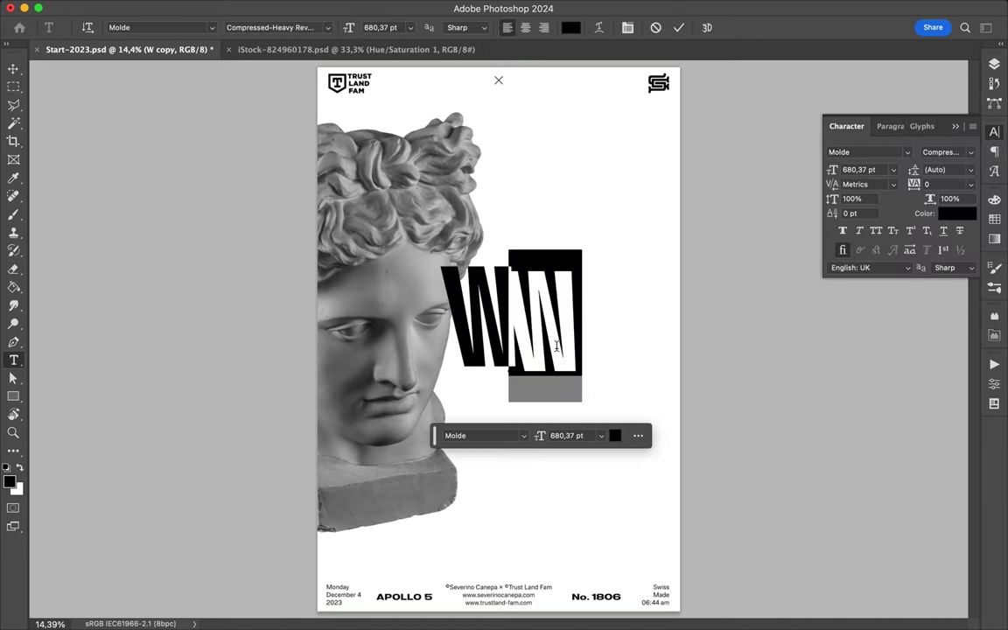
key(Escape)
key(v)
click(937, 153)
scroll(923, 438, down, 5)
click(922, 471)
drag(576, 315, 601, 315)
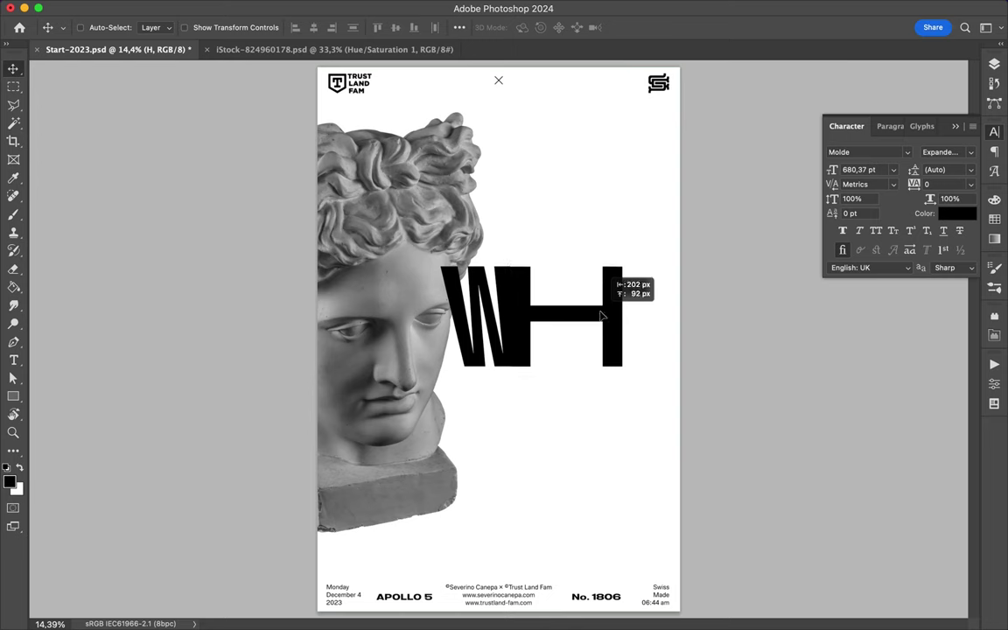
Duplicate the W lower down and retype it as a SemiCondensed Semibold A.
mouse_move(488, 350)
mouse_down()
mouse_move(491, 455)
mouse_move(488, 421)
mouse_up()
double_click(487, 422)
text(A)
key(Escape)
key(v)
click(970, 153)
click(855, 254)
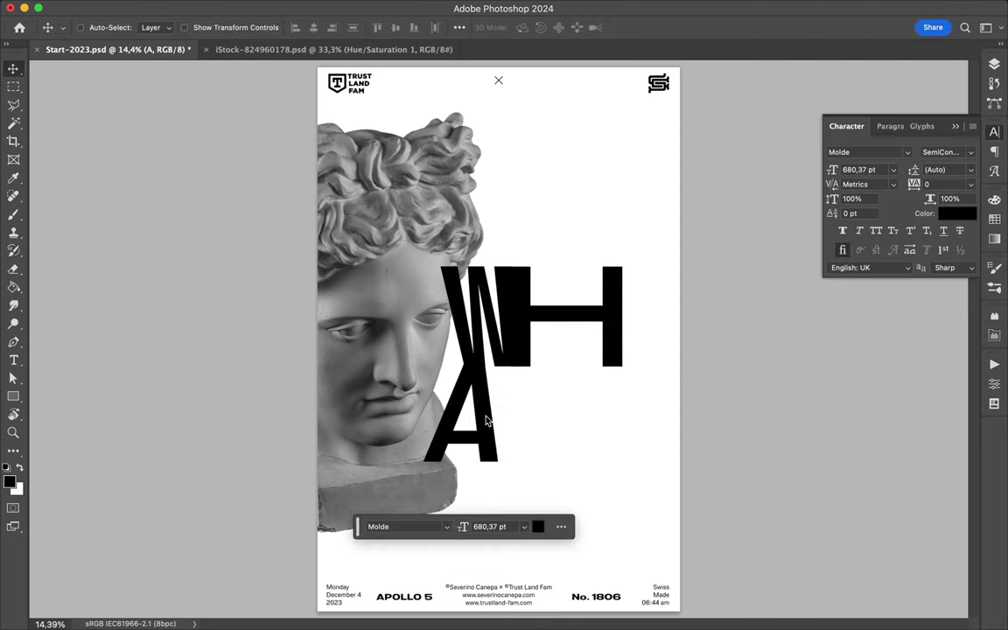
Duplicate the A to its right and retype it as an Expanded-style T.
scroll(487, 421, up, 5)
scroll(698, 254, down, 3)
scroll(693, 259, down, 5)
ctrl+click(645, 260)
scroll(490, 263, down, 1)
mouse_move(438, 350)
mouse_down()
mouse_move(547, 342)
mouse_move(635, 387)
mouse_up()
double_click(516, 350)
text(T)
key(Escape)
key(v)
click(970, 152)
click(854, 547)
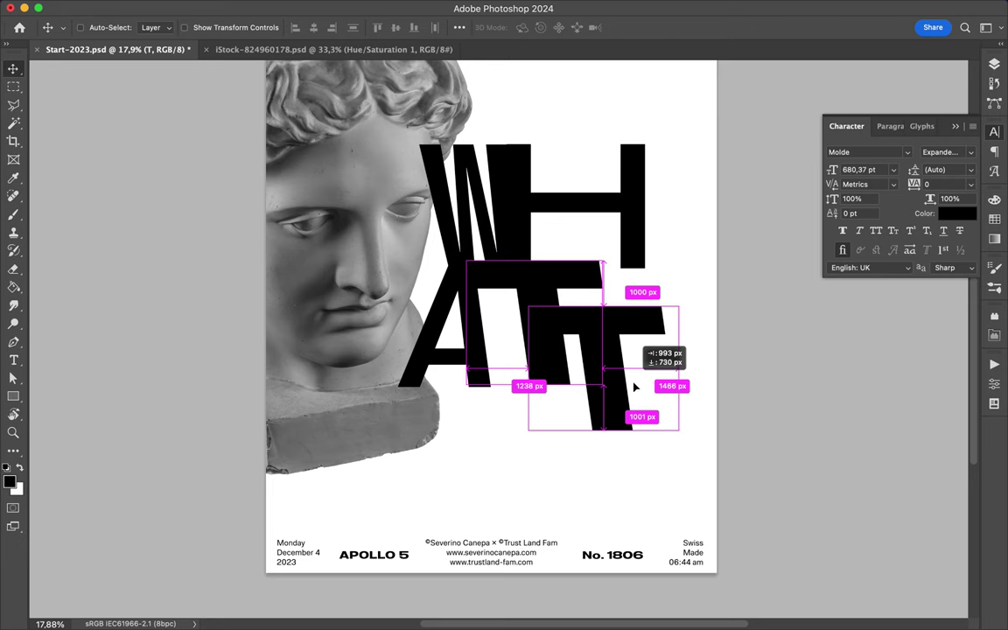
Retype a copy of the T as a heavy compressed question mark.
double_click(637, 382)
text(?)
key(Escape)
click(969, 152)
click(946, 202)
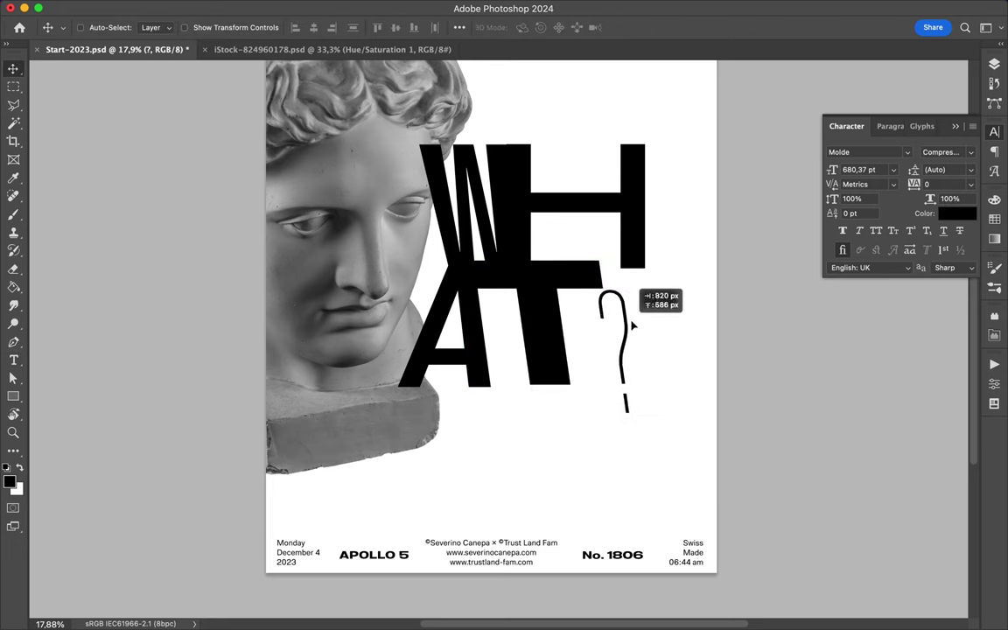
click(969, 153)
click(840, 378)
Enlarge the question mark and place it next to the T.
drag(617, 368, 665, 245)
key(ctrl+t)
drag(645, 331, 626, 434)
key(Return)
mouse_move(655, 288)
mouse_down()
mouse_move(603, 292)
mouse_move(610, 261)
mouse_move(620, 343)
mouse_up()
Nudge the lettering up and right and shift the question mark slightly left and down.
scroll(504, 416, down, 3)
mouse_move(504, 416)
mouse_down()
mouse_move(488, 302)
mouse_move(529, 287)
mouse_up()
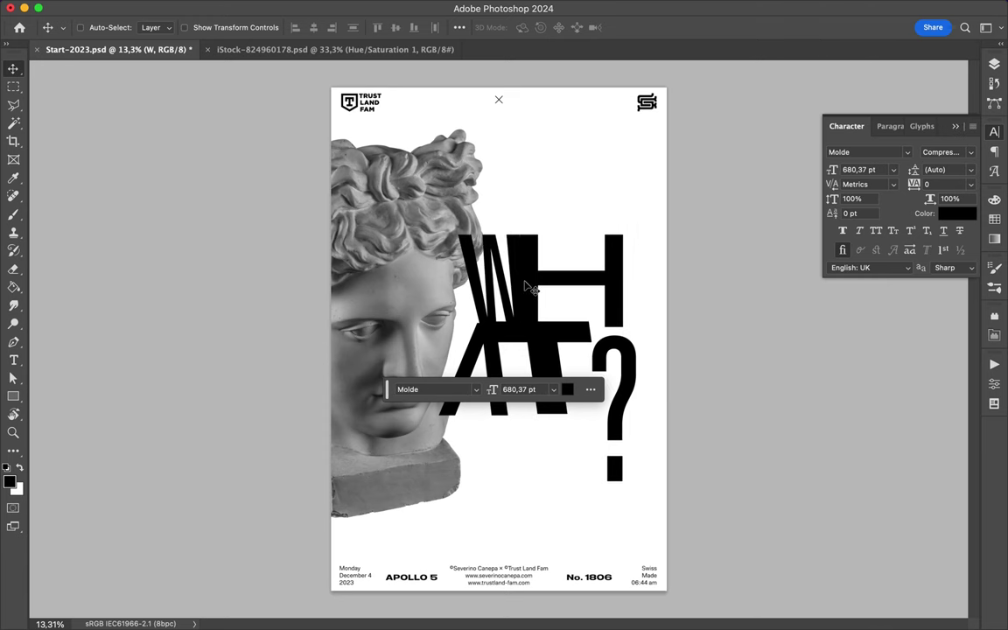
click(474, 385)
click(543, 382)
drag(625, 386, 615, 396)
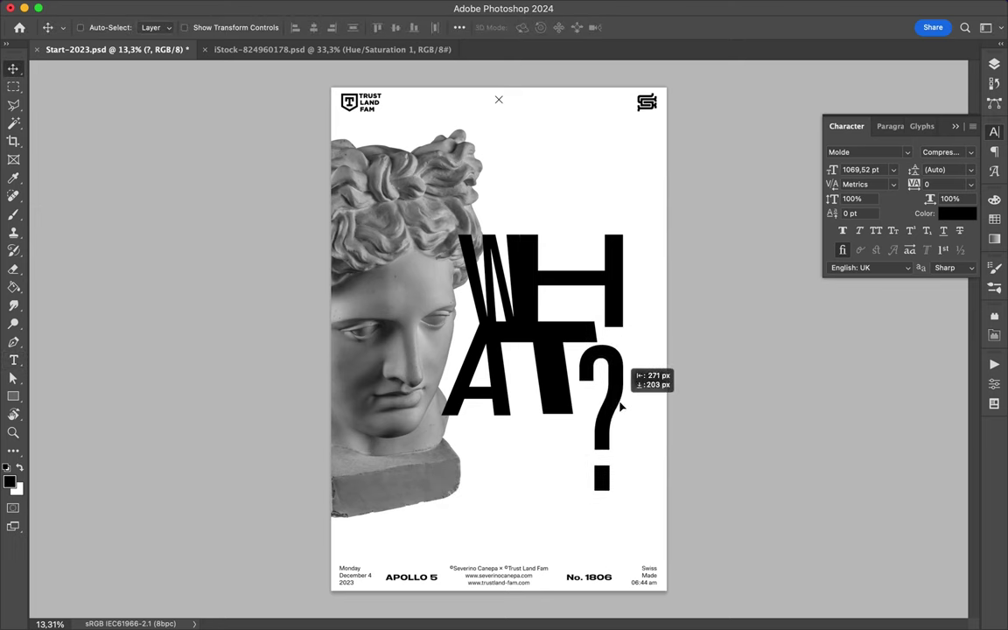
scroll(497, 283, up, 2)
scroll(497, 283, down, 2)
Add a new empty layer above the Background.
key(F7)
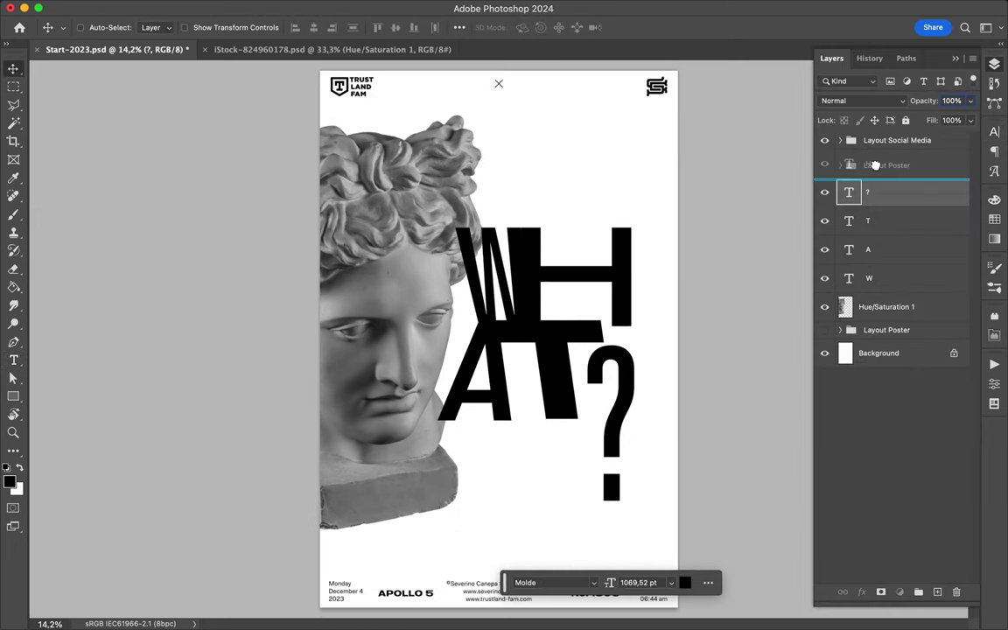
key(alt+comma)
click(937, 591)
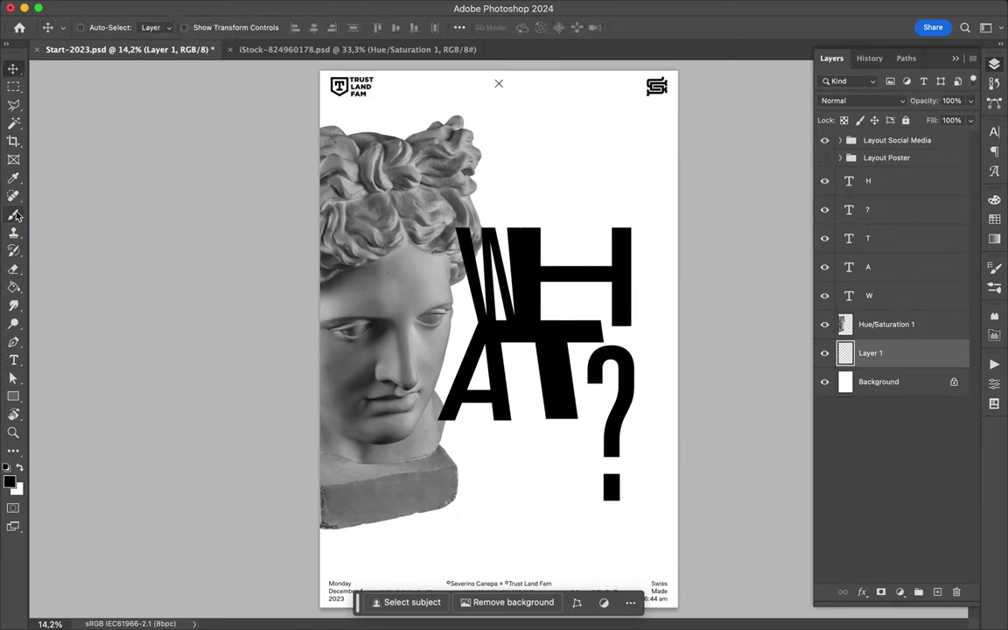
Draw a #ececec light grey rectangle behind the statue.
click(13, 395)
click(155, 27)
click(241, 54)
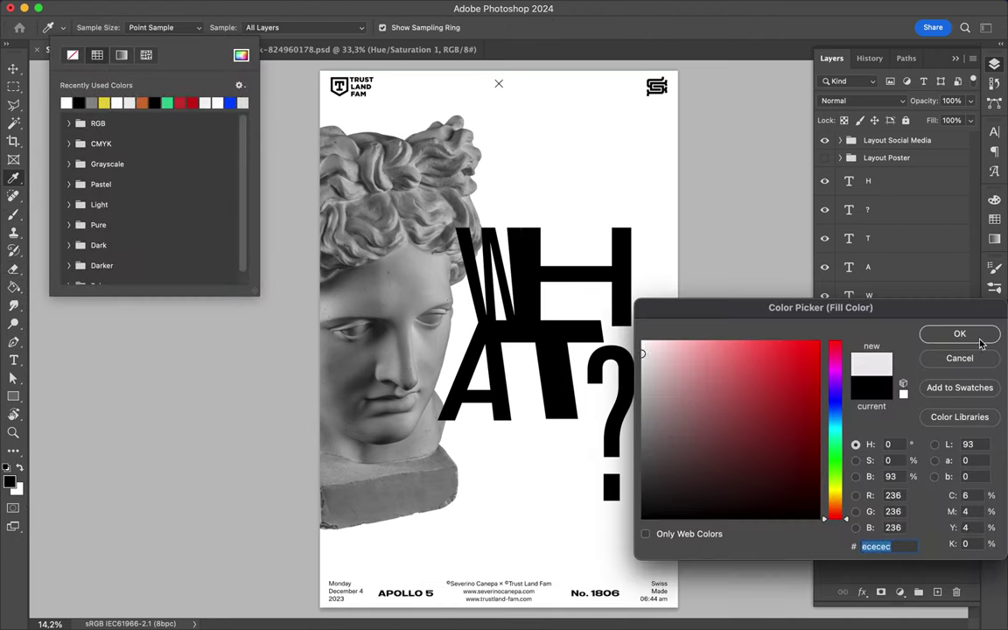
click(960, 334)
drag(499, 193, 473, 300)
key(b)
click(101, 28)
Pick the DSC_4049 and another texture brush and dab grey texture near the poster top.
scroll(105, 307, down, 10)
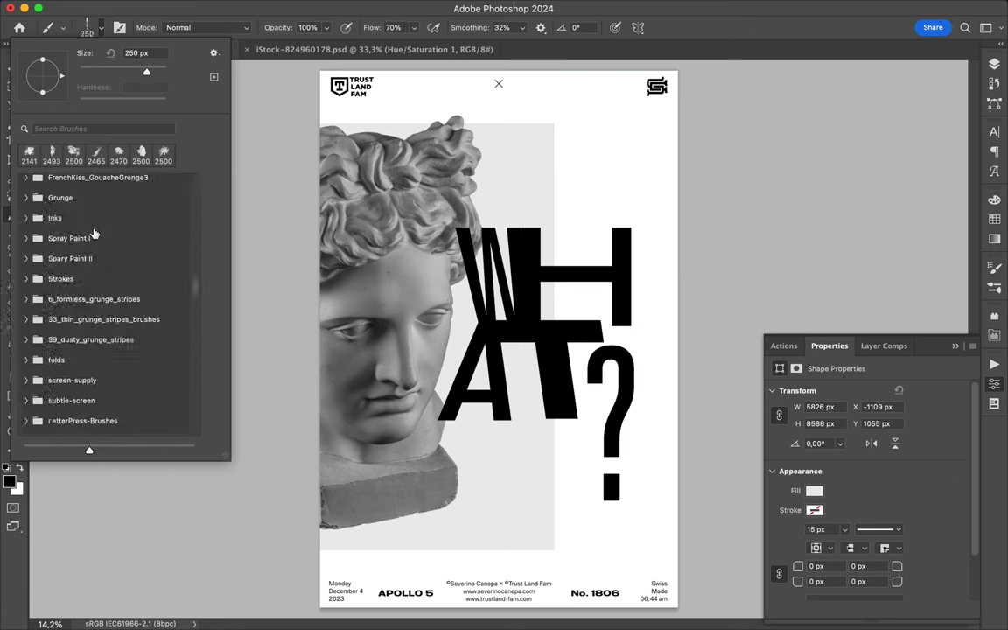
scroll(96, 263, down, 5)
click(101, 311)
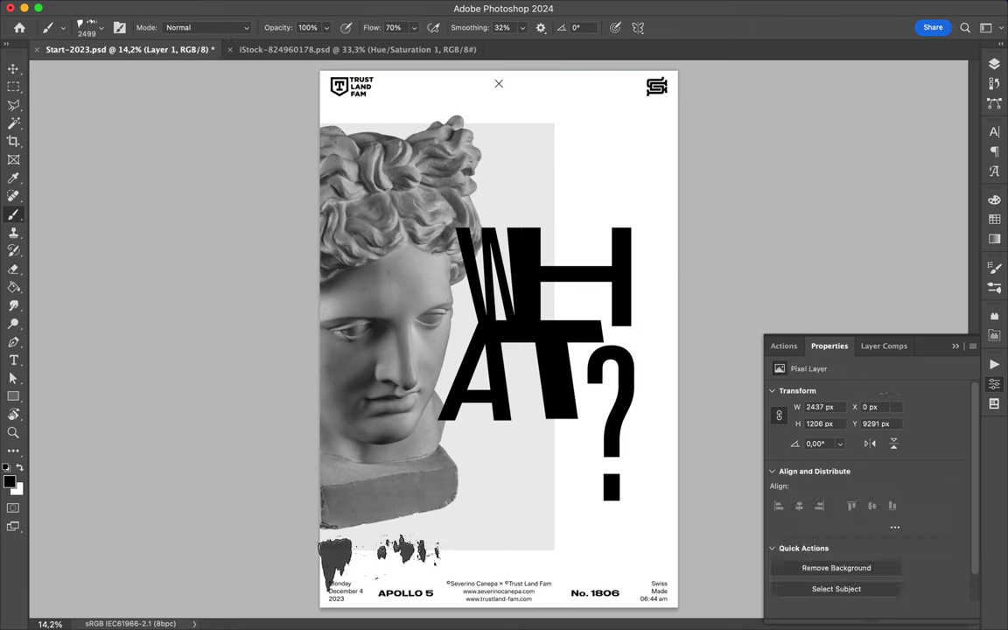
click(100, 416)
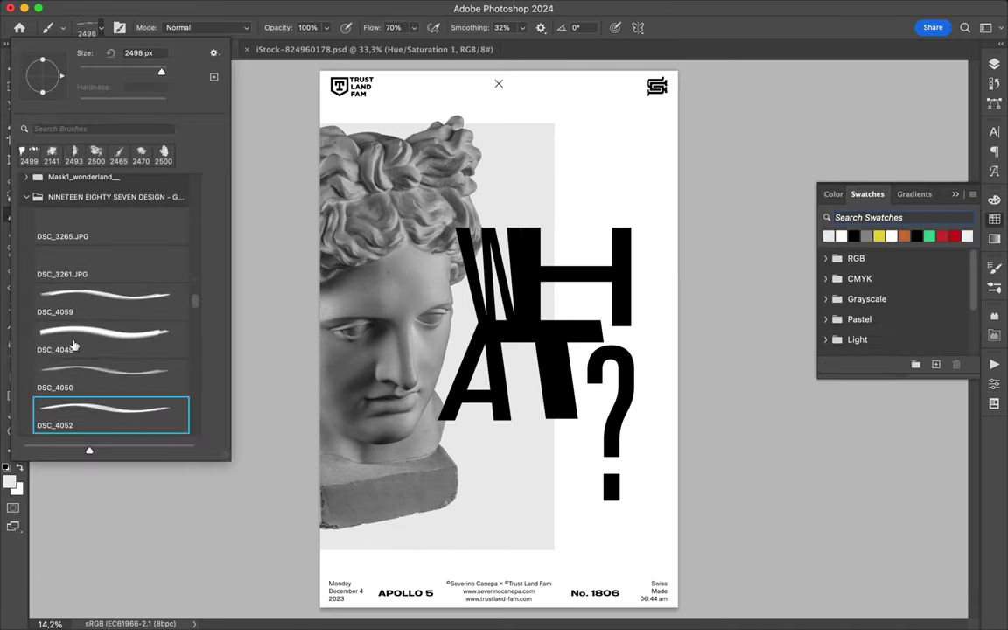
scroll(105, 368, down, 2)
click(376, 98)
Paint a faint grey stroke with the DSC_4056 brush and set Smoothing to 100%.
right_click(191, 119)
click(101, 293)
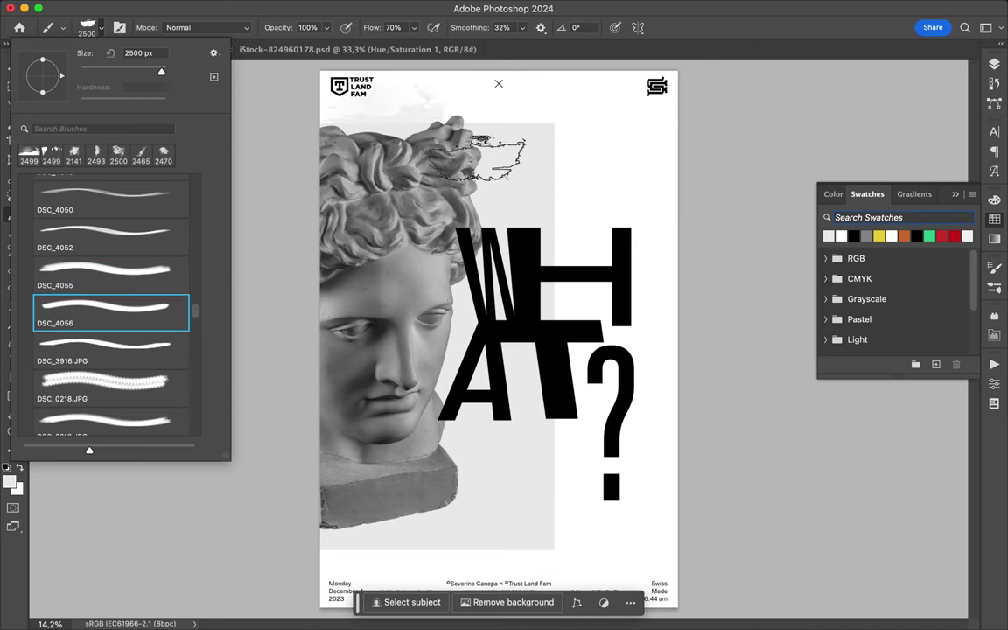
key(Return)
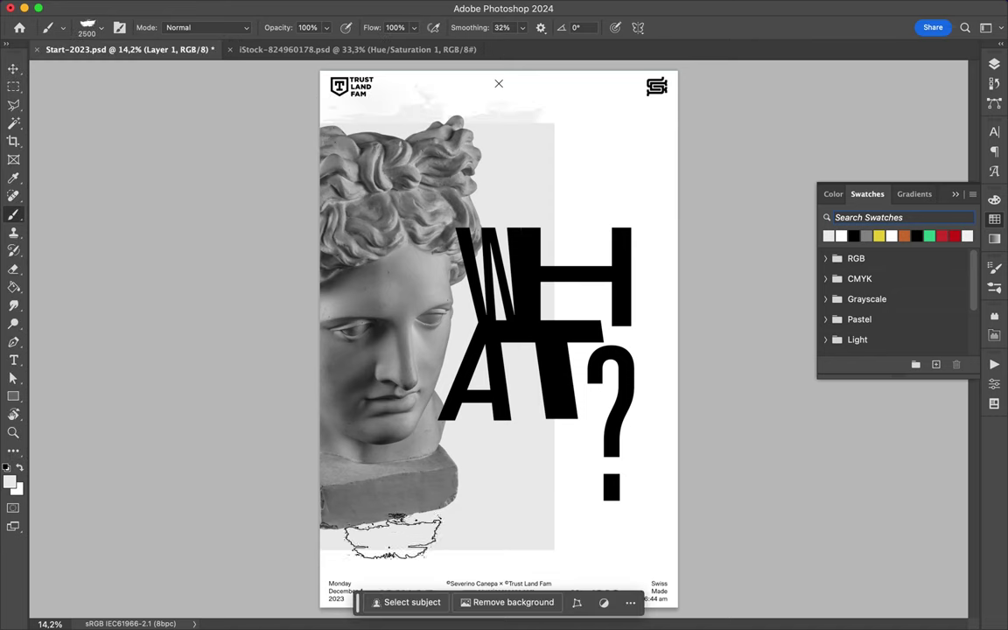
drag(549, 51, 573, 44)
click(314, 485)
click(99, 31)
key(Return)
Switch to the DSC_0218.JPG brush at 0° angle, then to DSC_0222.JPG.
click(88, 27)
click(111, 411)
key(Return)
click(91, 26)
key(Return)
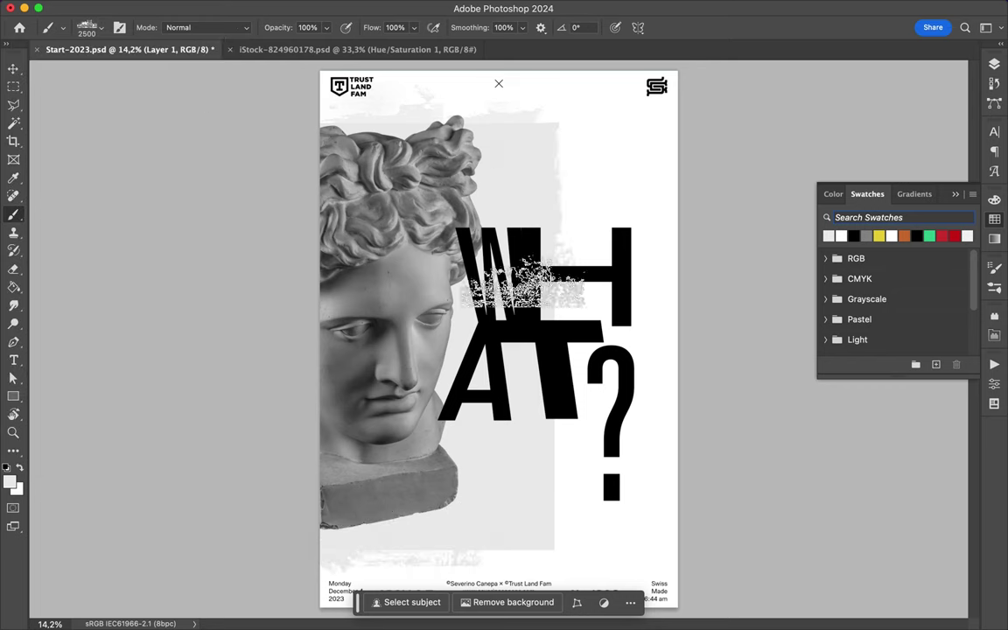
click(87, 27)
scroll(111, 350, down, 3)
click(111, 337)
key(Return)
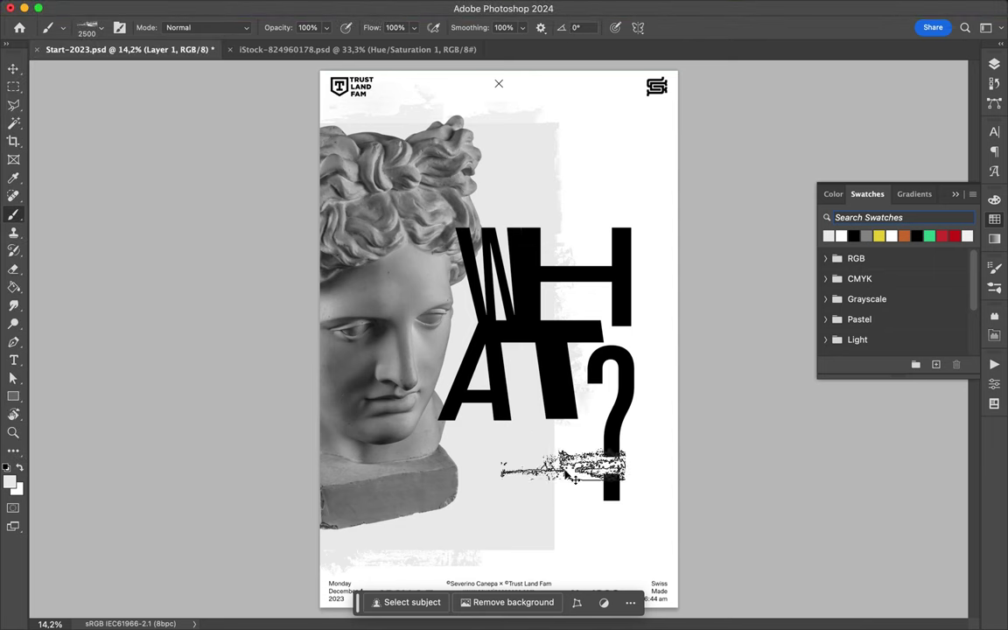
Try the DSC_1561.NEF, DSC_0723.JPG and DSC_0778.JPG brushes, then swap foreground and background colours.
click(87, 27)
click(111, 377)
key(Return)
click(87, 27)
key(Return)
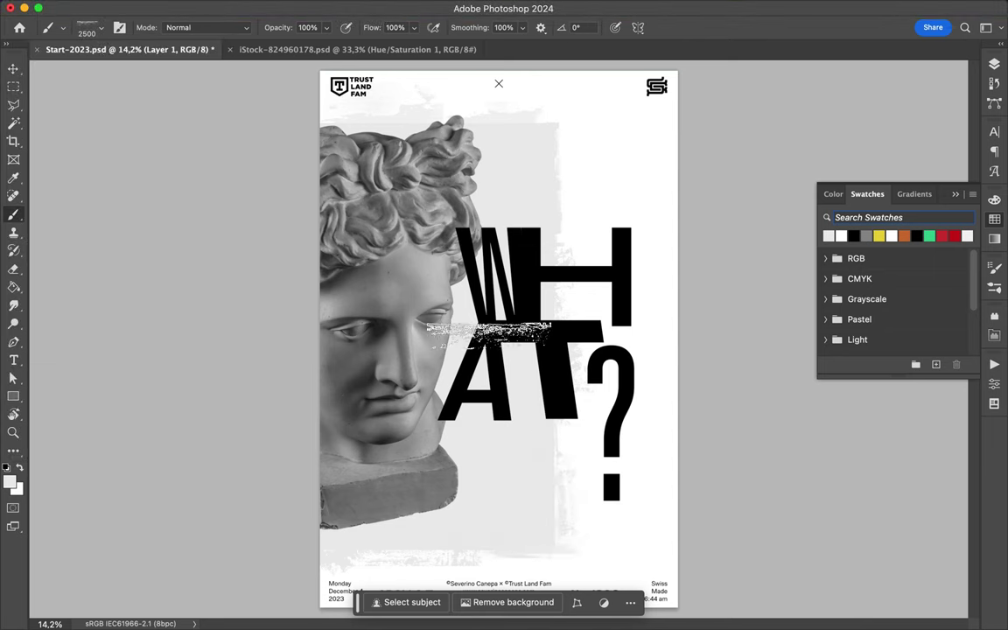
click(88, 28)
scroll(112, 350, down, 3)
click(111, 346)
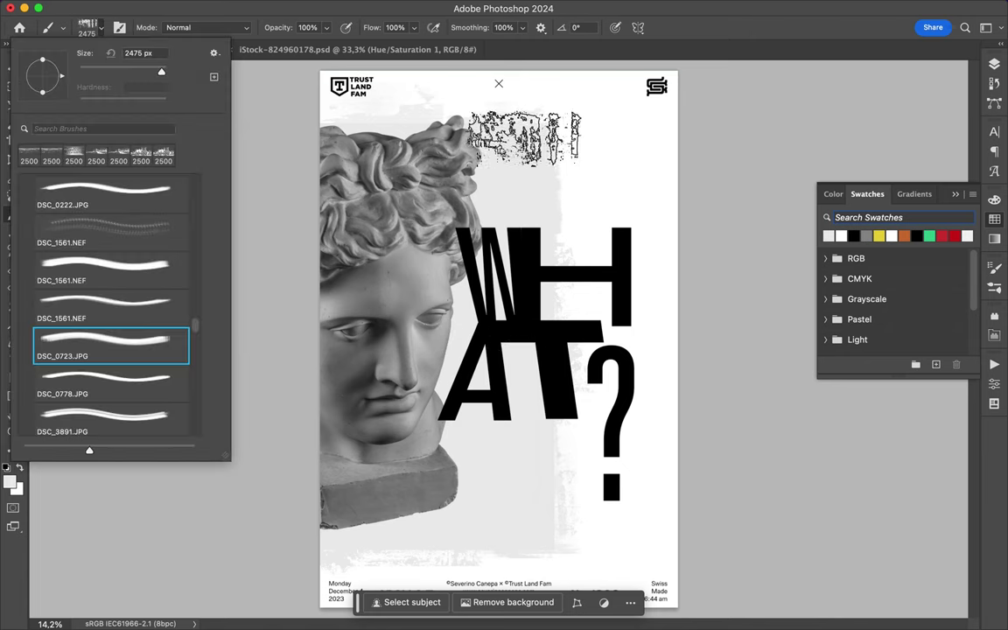
key(period)
key(Return)
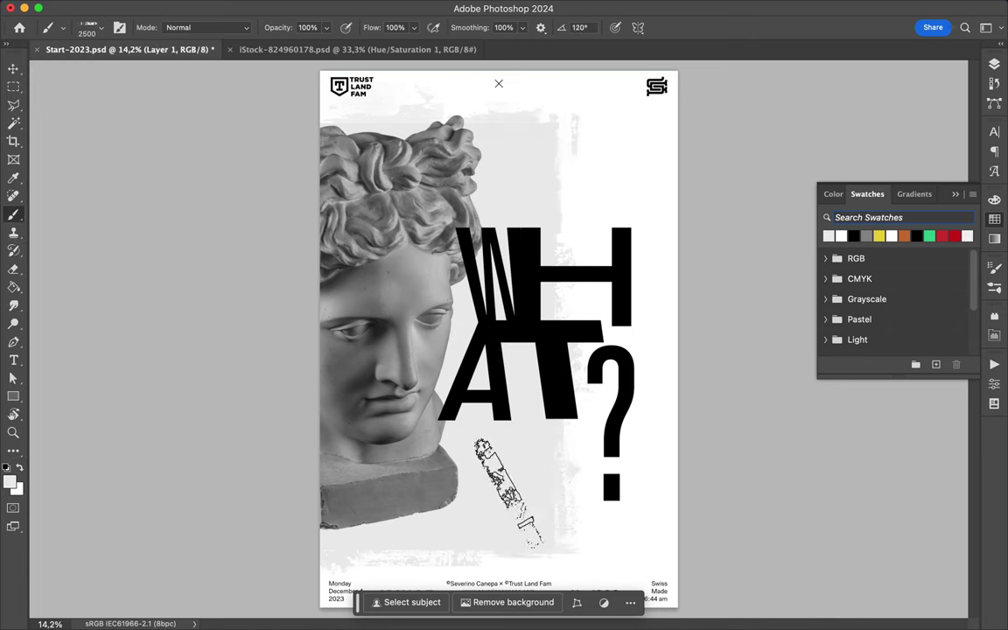
click(88, 28)
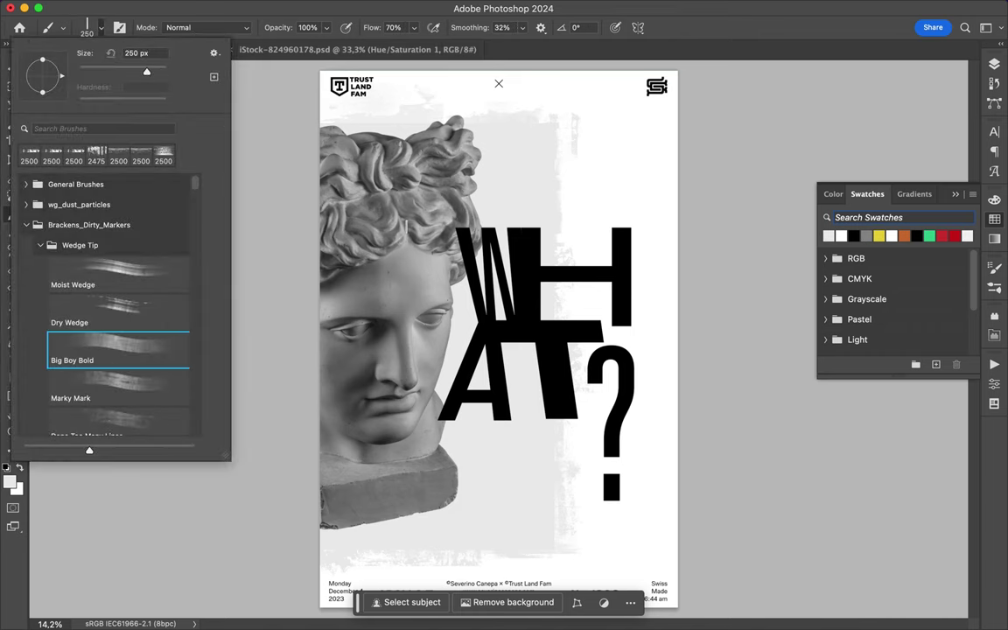
click(19, 466)
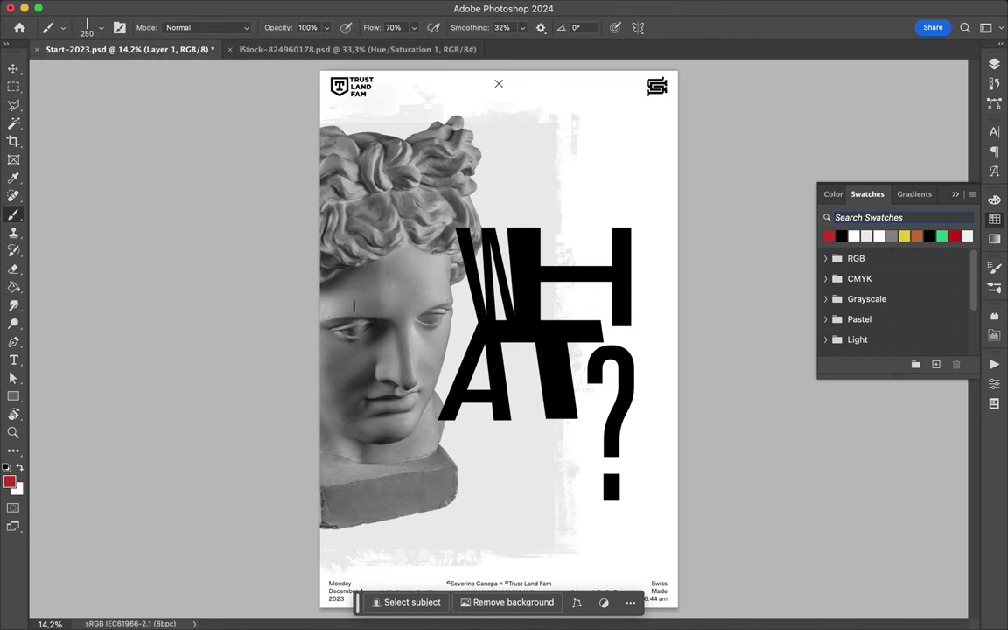
Create Layer 2 and move it above Hue/Saturation 1.
key(F7)
key(ctrl+shift+alt+n)
drag(871, 352, 877, 344)
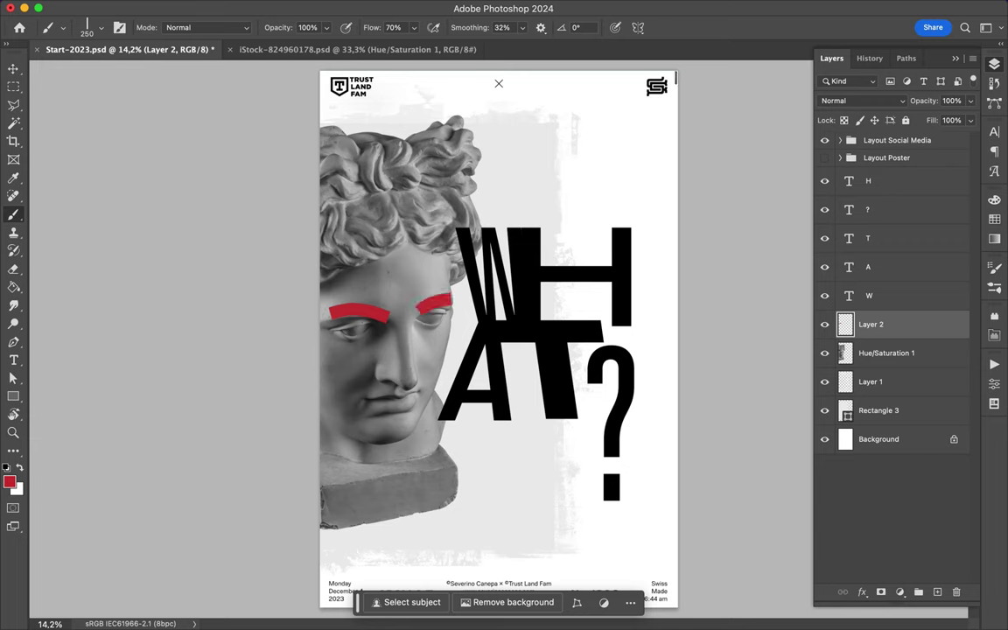
Add a new layer above Layer 1 for thin red scribbles.
click(879, 383)
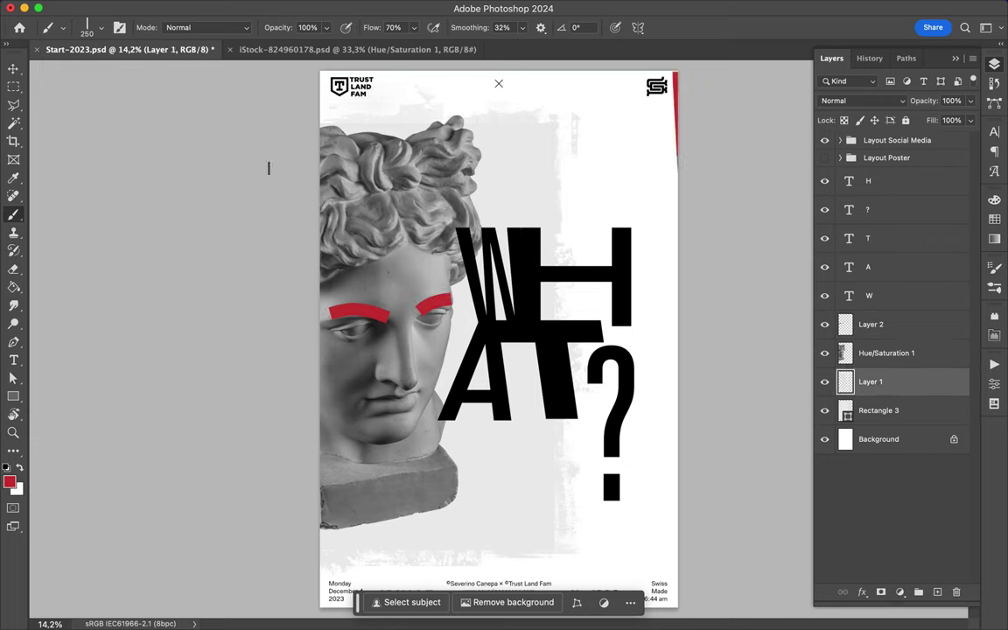
click(61, 27)
key(Return)
click(937, 593)
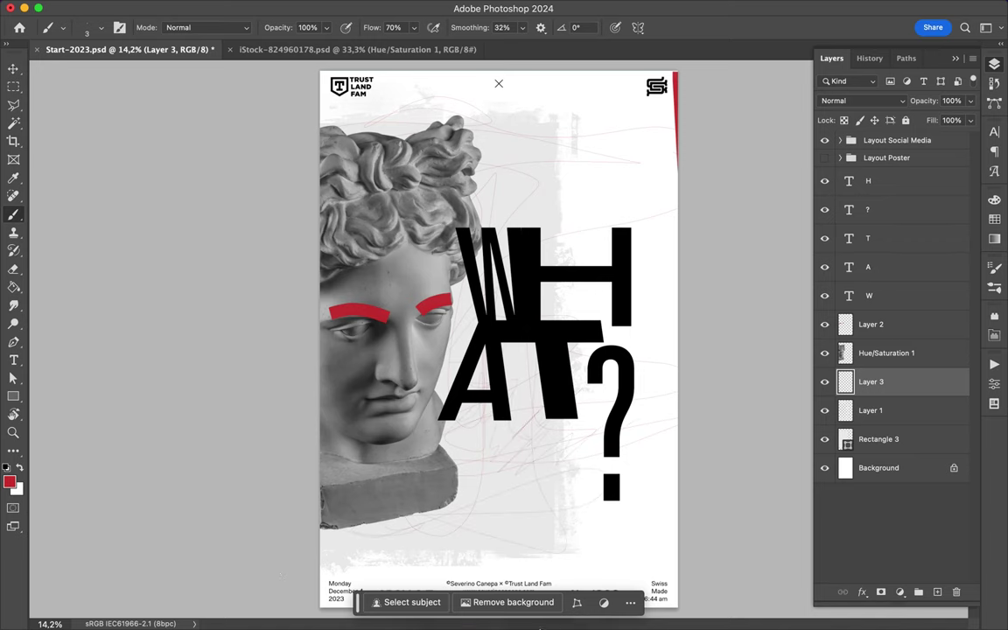
click(540, 628)
Place '20 - handwriting' on the poster's left side, duplicate it and position the graffiti.
click(613, 343)
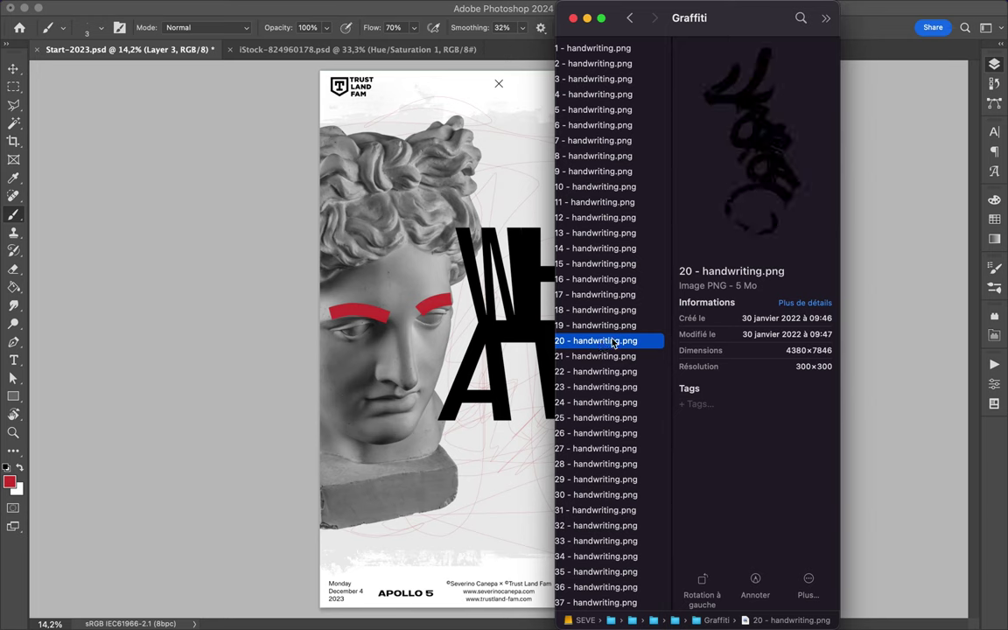
mouse_move(612, 342)
mouse_down()
mouse_move(345, 379)
mouse_move(226, 408)
mouse_up()
key(Return)
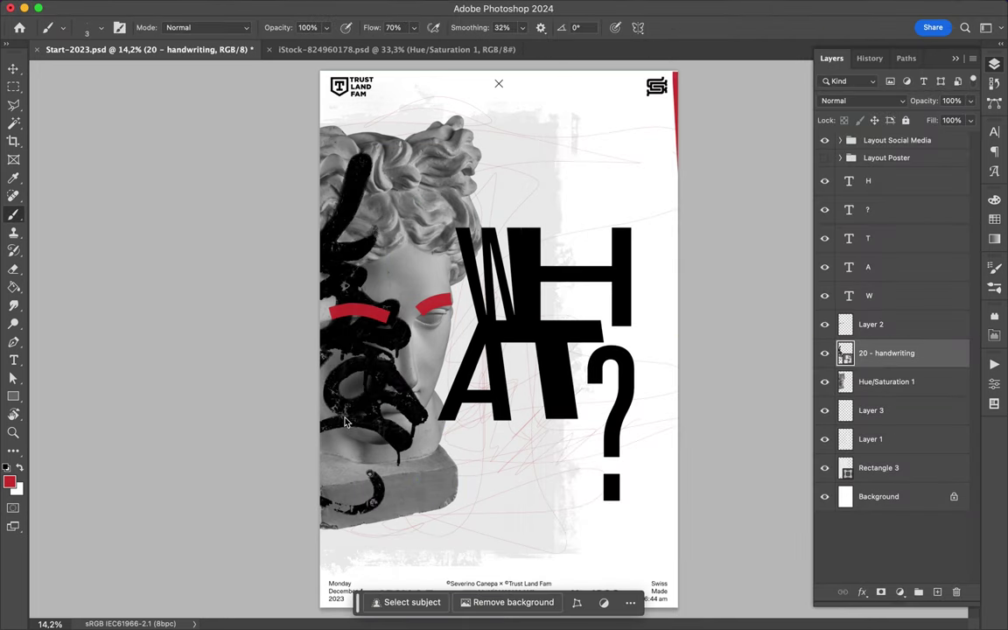
key(v)
key(ctrl+j)
drag(345, 422, 382, 371)
key(alt+bracketleft)
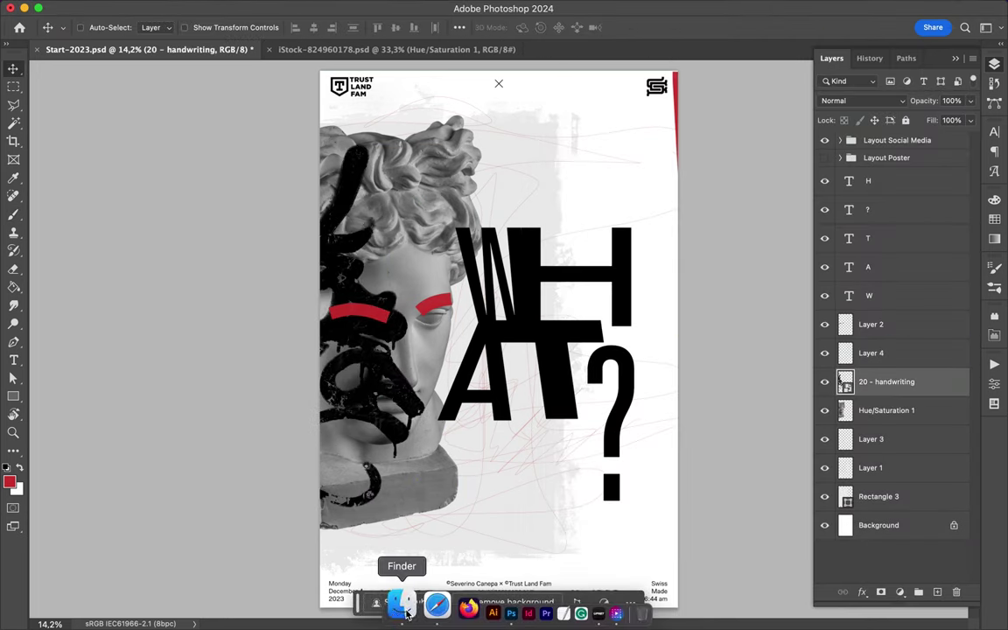
Place '21 - handwriting' and move it to the lower left of the poster.
click(405, 614)
click(612, 356)
drag(613, 362, 469, 411)
key(Return)
mouse_move(547, 371)
mouse_down()
mouse_move(512, 409)
mouse_move(489, 415)
mouse_up()
Place '22 - handwriting' near the top of the poster.
click(405, 614)
click(604, 366)
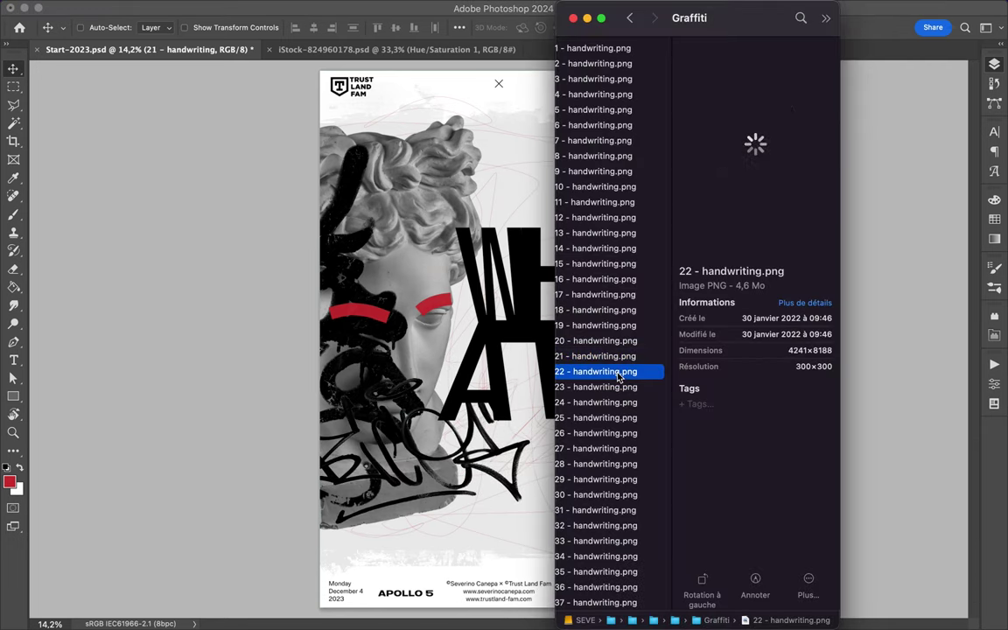
drag(603, 367, 468, 208)
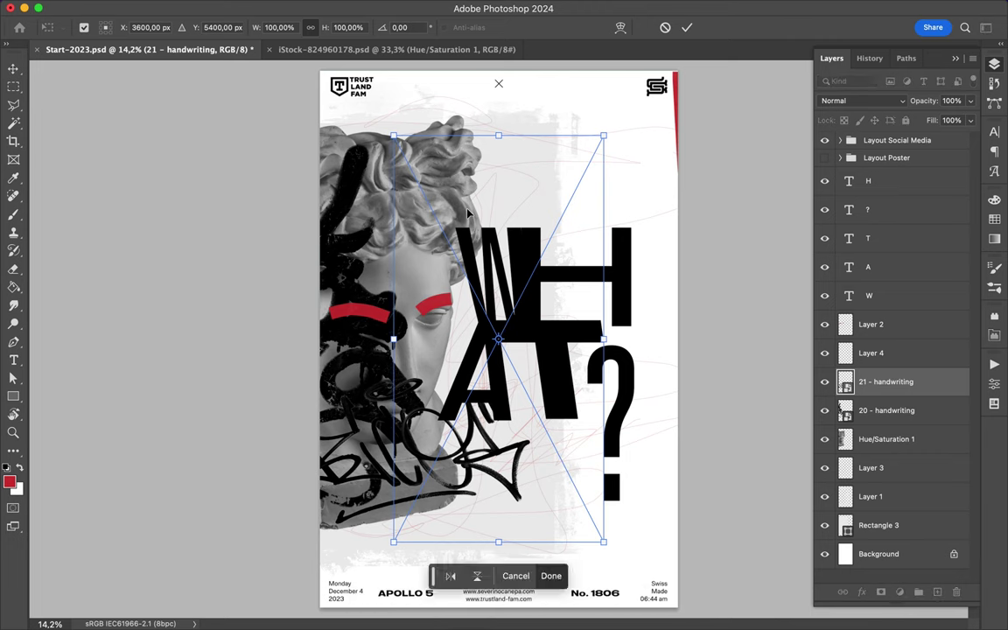
key(Return)
click(405, 614)
Place '27 - handwriting', scale it to about 77% and move it below Layer 3.
click(627, 391)
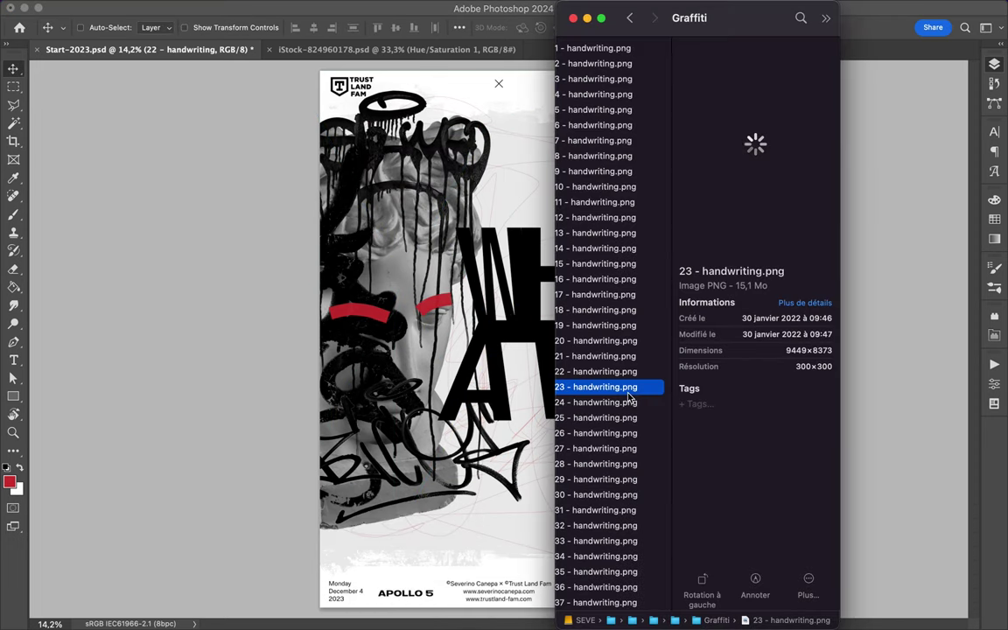
key(Down)
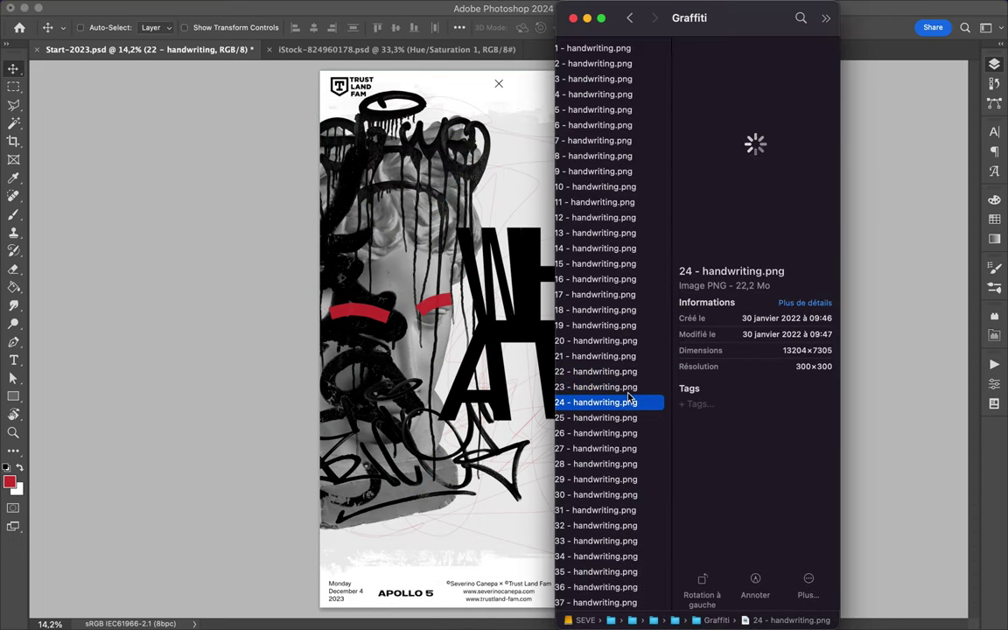
key(Down)
key(Down)
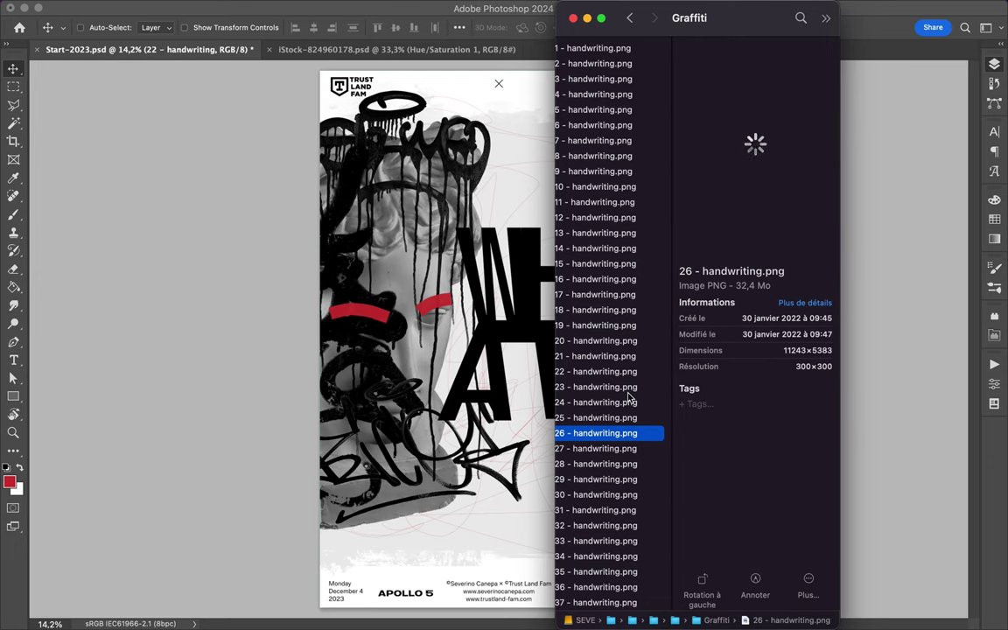
key(Down)
drag(493, 280, 492, 282)
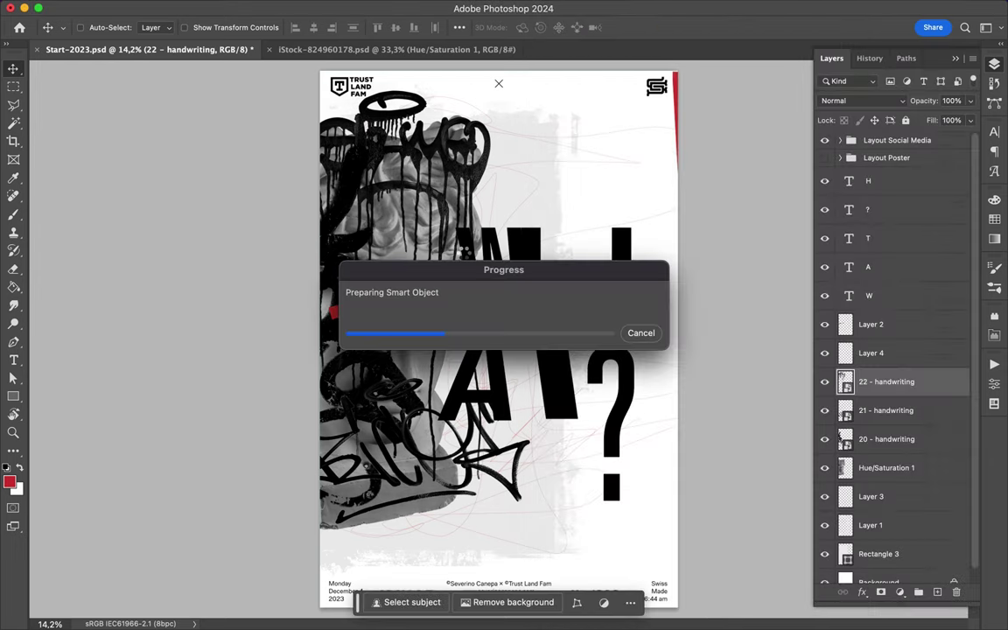
drag(590, 567, 579, 479)
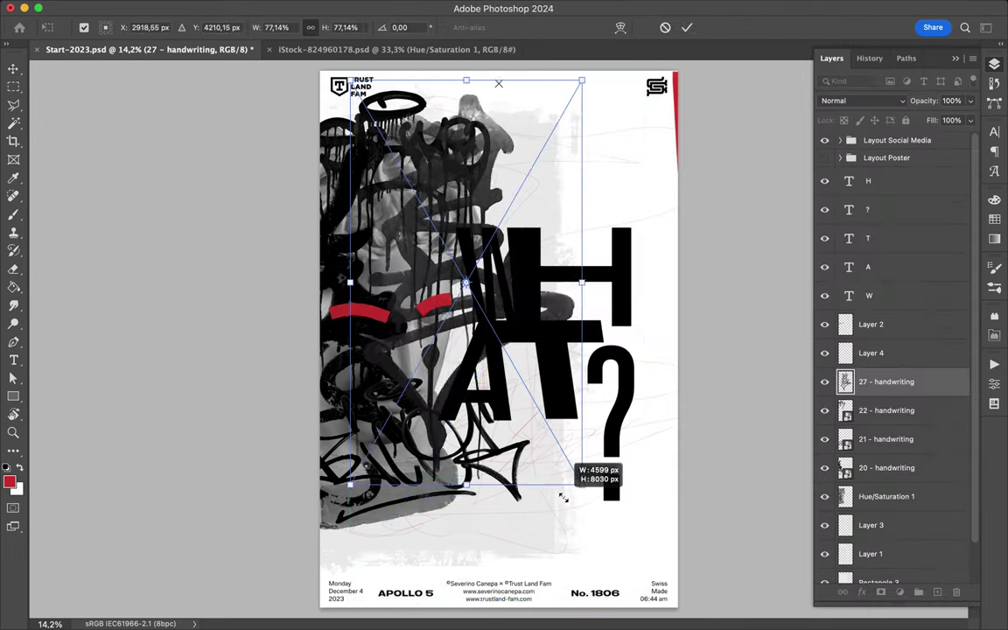
drag(884, 341, 888, 486)
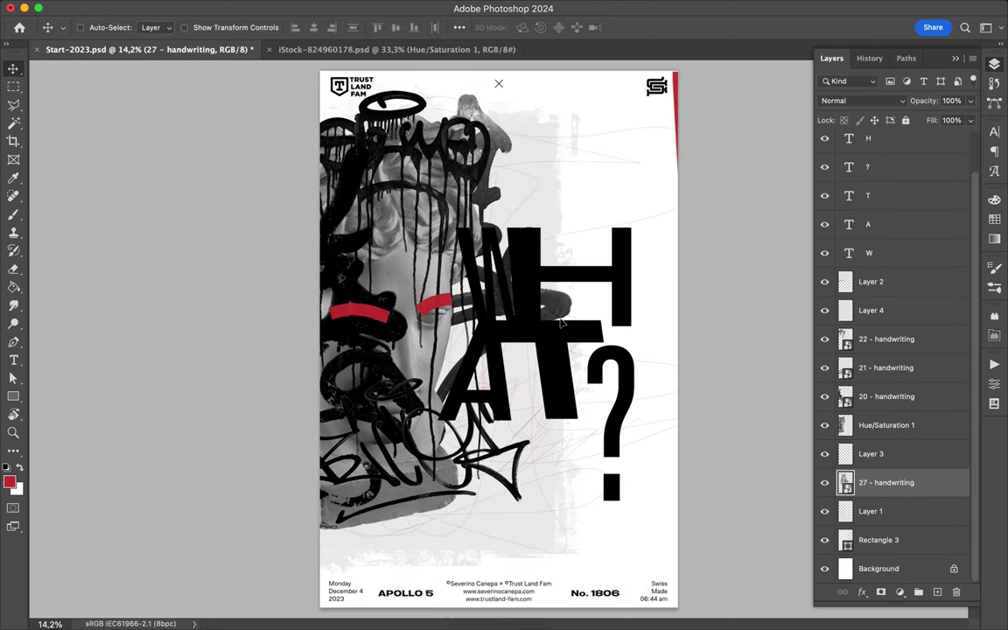
Place the white '32 - handwriting' graffiti above the other graffiti layers, over the lower bust.
click(389, 604)
click(602, 63)
click(582, 524)
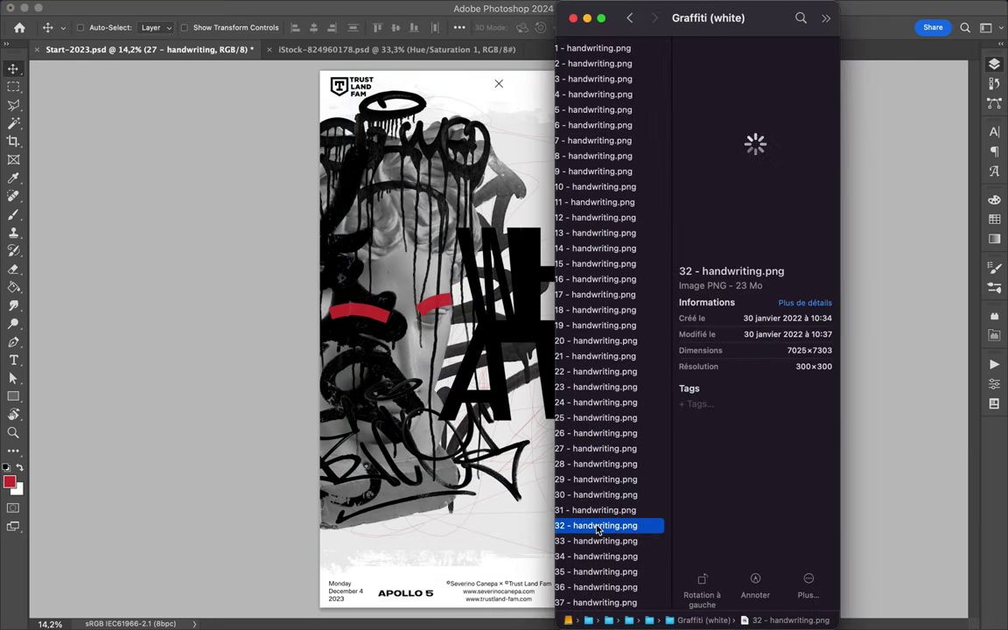
drag(597, 525, 447, 402)
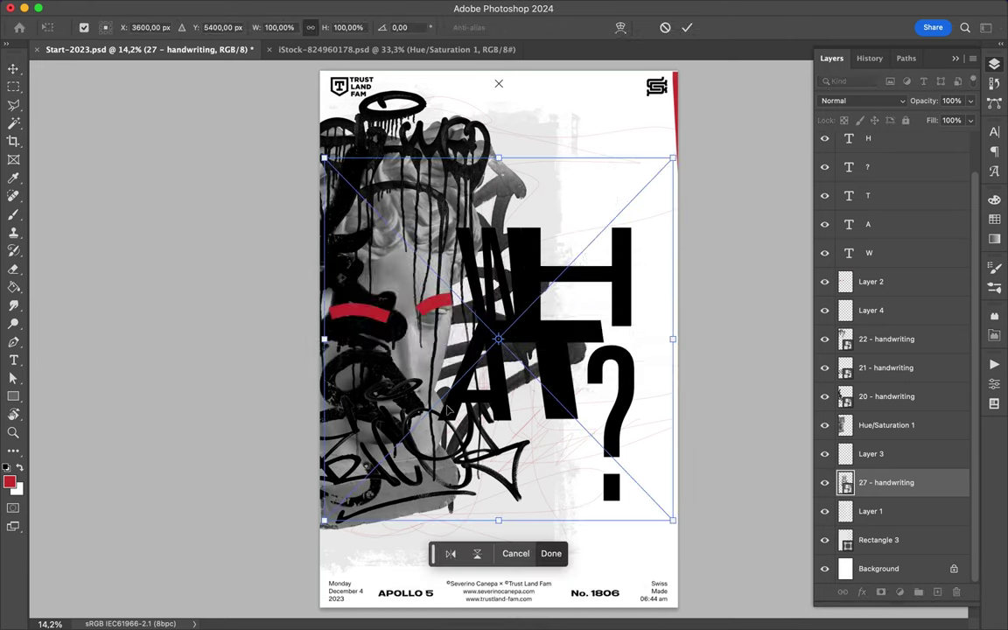
drag(889, 481, 880, 341)
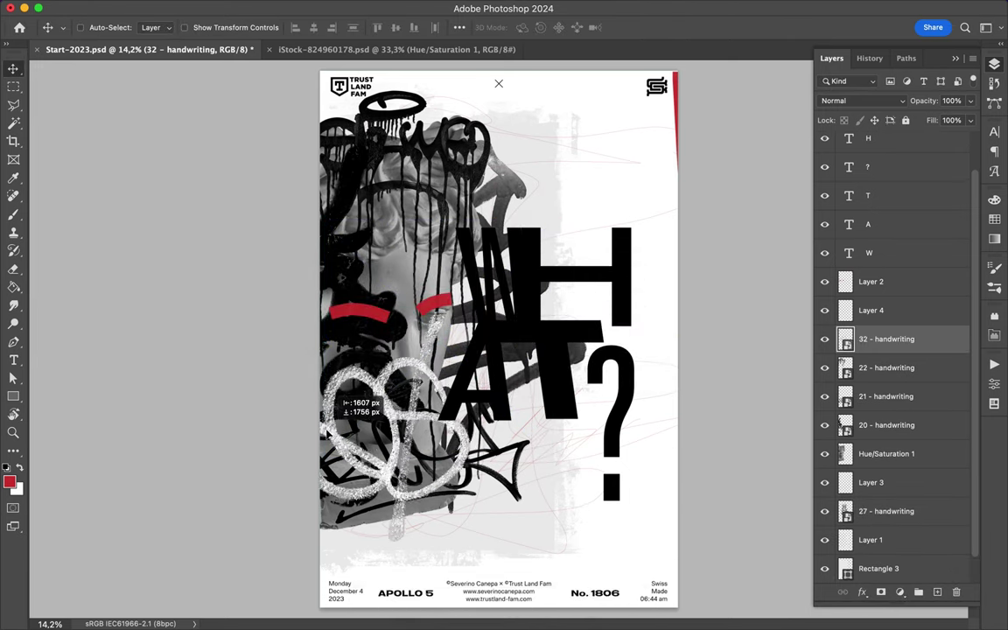
key(ctrl+t)
key(Return)
drag(385, 448, 429, 450)
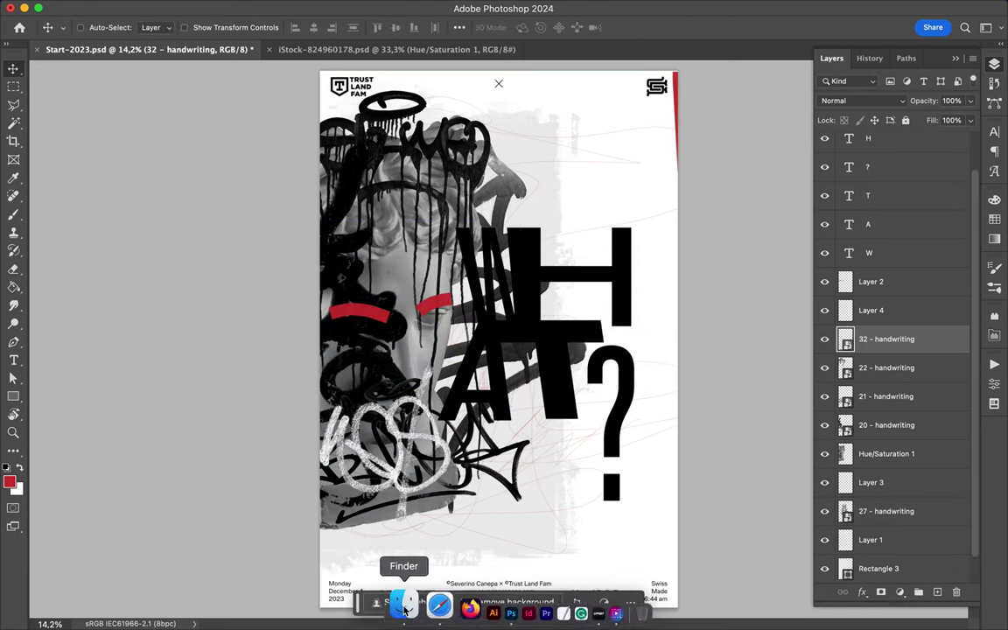
Place '13 - Tear paper' behind the WHAT letters, below the handwriting layers, and nudge the white graffiti.
click(401, 604)
click(674, 155)
click(501, 245)
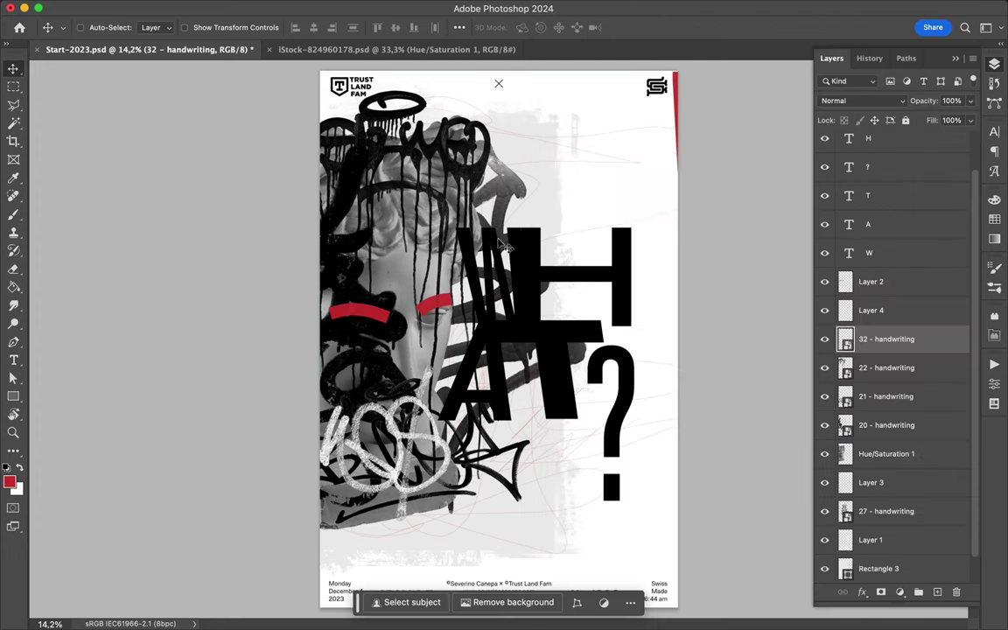
key(Return)
drag(488, 249, 643, 255)
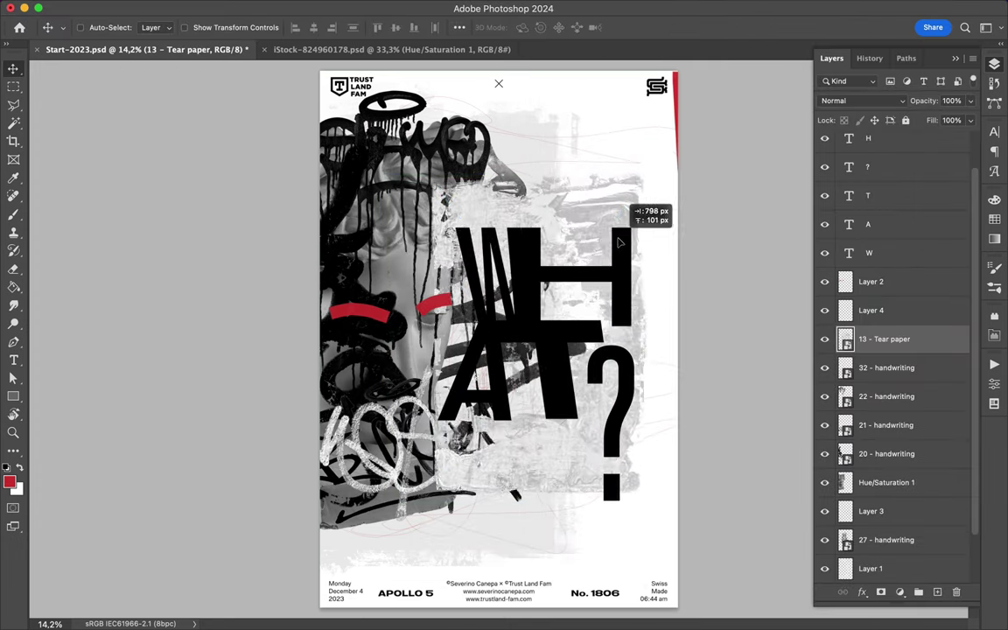
drag(883, 338, 875, 468)
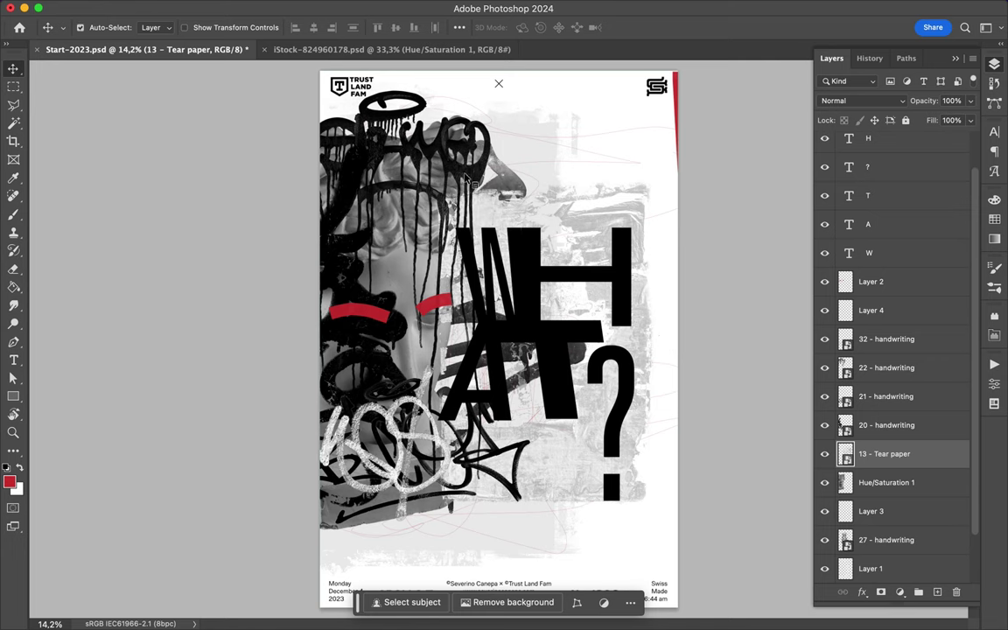
click(496, 454)
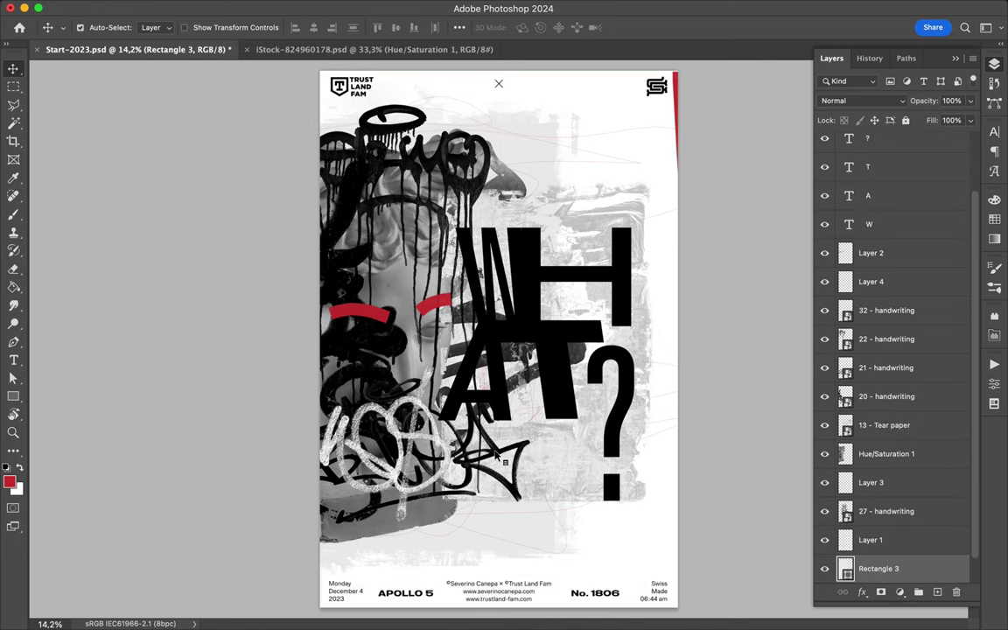
drag(496, 454, 486, 433)
Pick the Spray 20 brush and spray a red blob near the top of the W on Layer 5.
key(b)
click(94, 27)
key(shift+period)
key(Escape)
scroll(875, 262, up, 3)
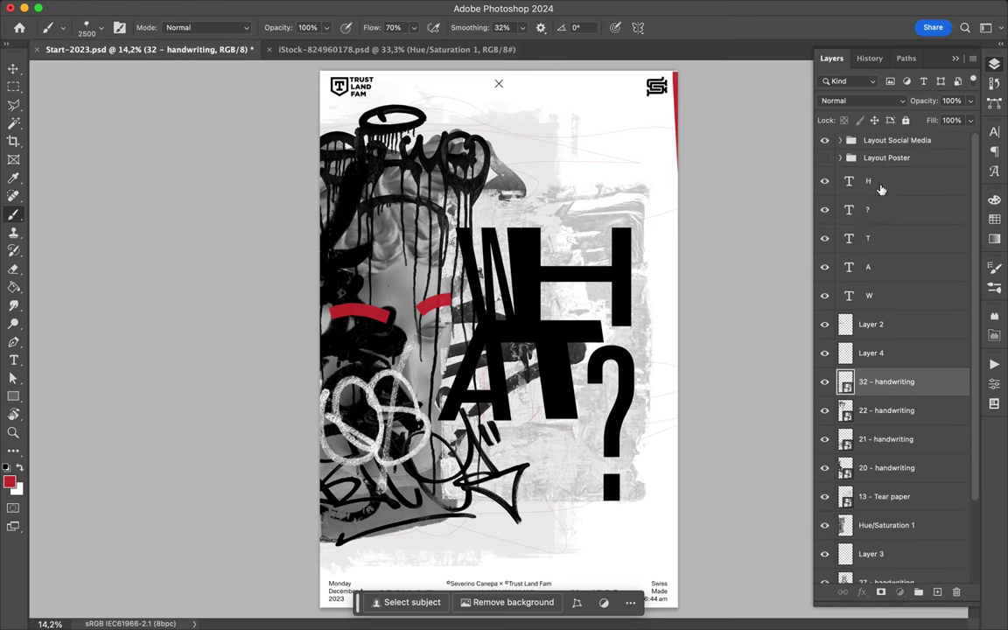
click(875, 184)
click(937, 593)
click(452, 217)
Spray red blobs over the A and T, including a larger patch with another spray brush.
key(v)
key(b)
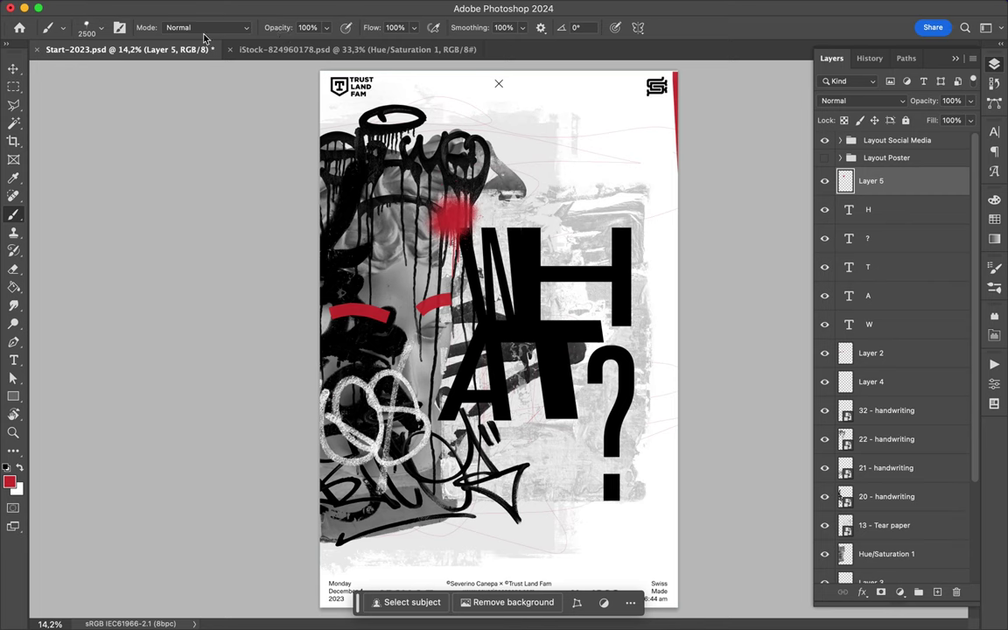
click(102, 27)
click(517, 346)
click(101, 27)
click(114, 260)
click(490, 324)
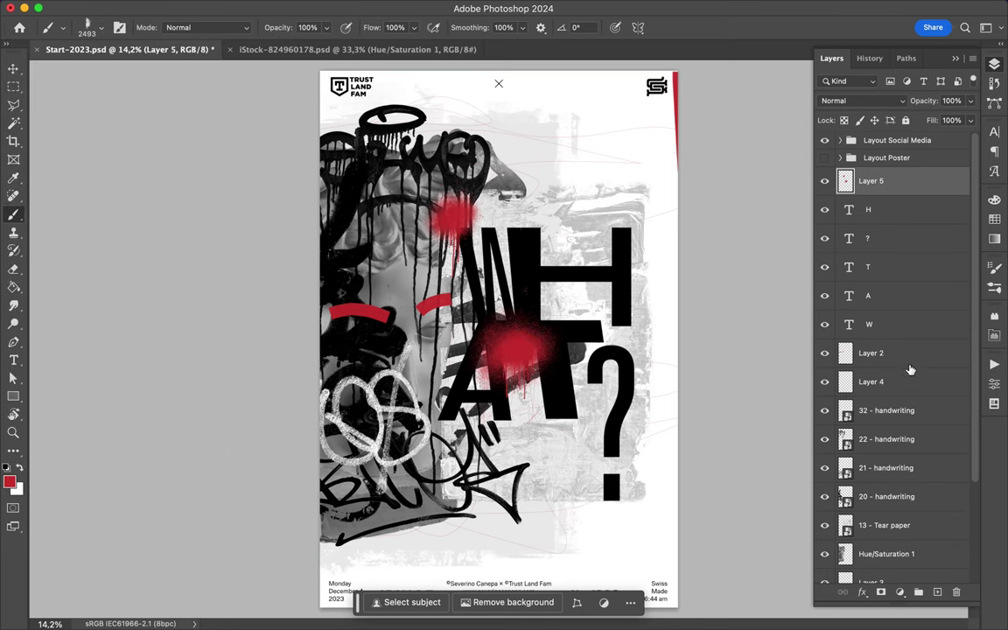
On a new layer above Rectangle 3, spray red behind the bust top; move Layer 2 below Hue/Saturation 1.
scroll(909, 365, down, 5)
click(884, 542)
key(ctrl+shift+alt+n)
click(102, 27)
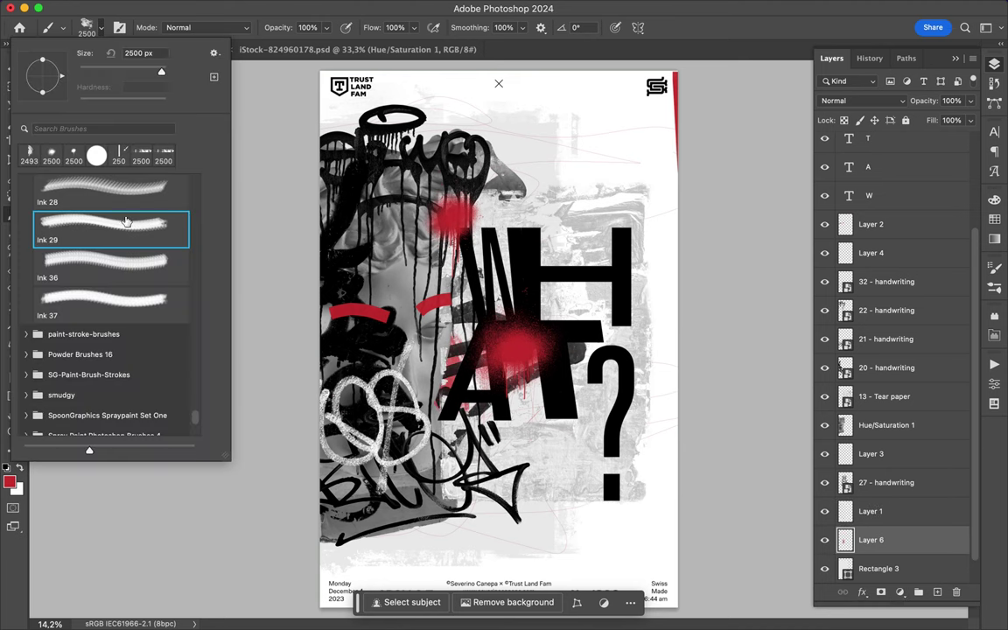
click(473, 145)
key(v)
drag(870, 224, 913, 437)
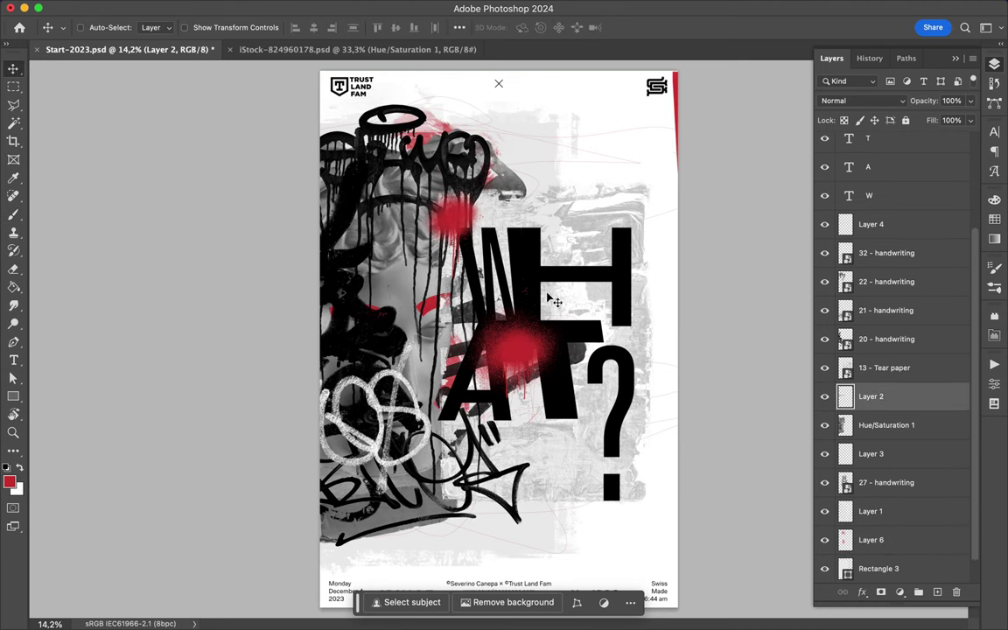
Duplicate a selection of Layer 5 into Layer 7 and place it just below the W layer.
ctrl+click(484, 330)
key(m)
key(u)
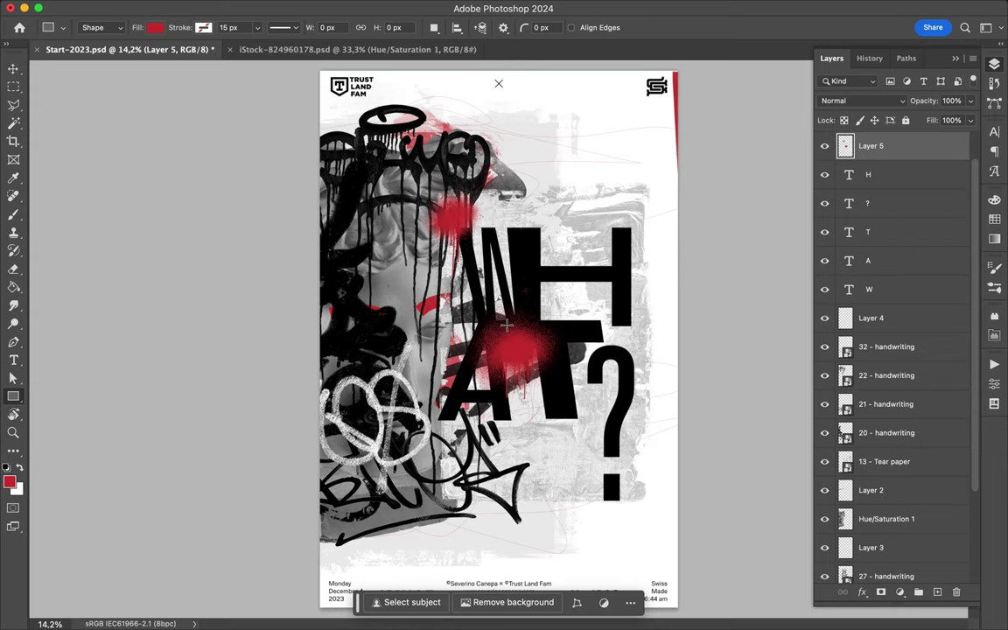
key(m)
drag(485, 245, 602, 413)
key(ctrl+j)
key(v)
drag(871, 347, 880, 350)
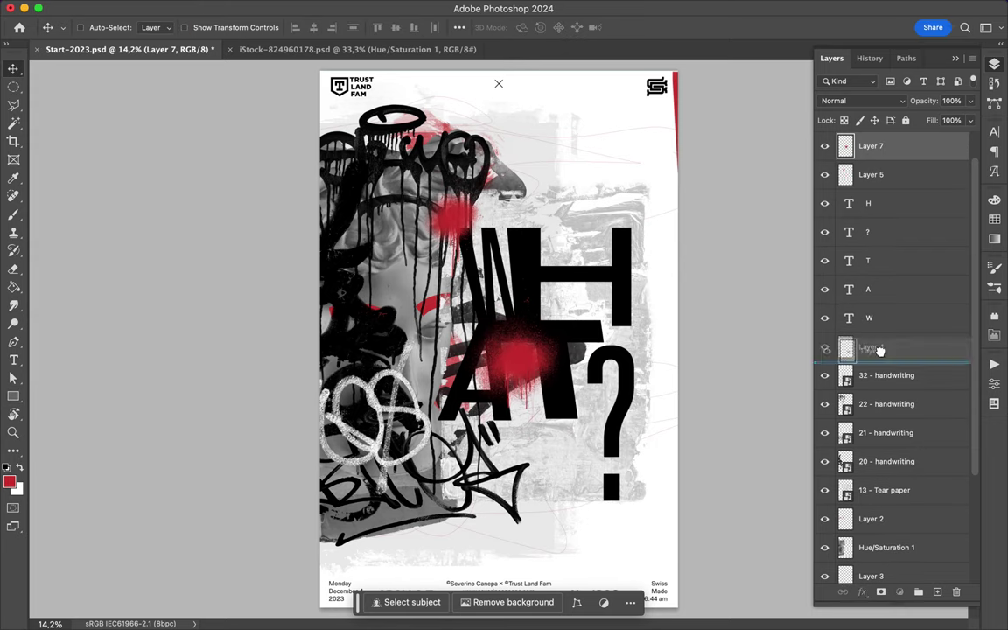
drag(525, 350, 535, 354)
alt+scroll(501, 335, up, 3)
Set the paint colour to black and choose a thin 10 px sketching brush.
key(b)
click(88, 27)
scroll(115, 240, up, 10)
click(9, 468)
alt+scroll(282, 250, down, 1)
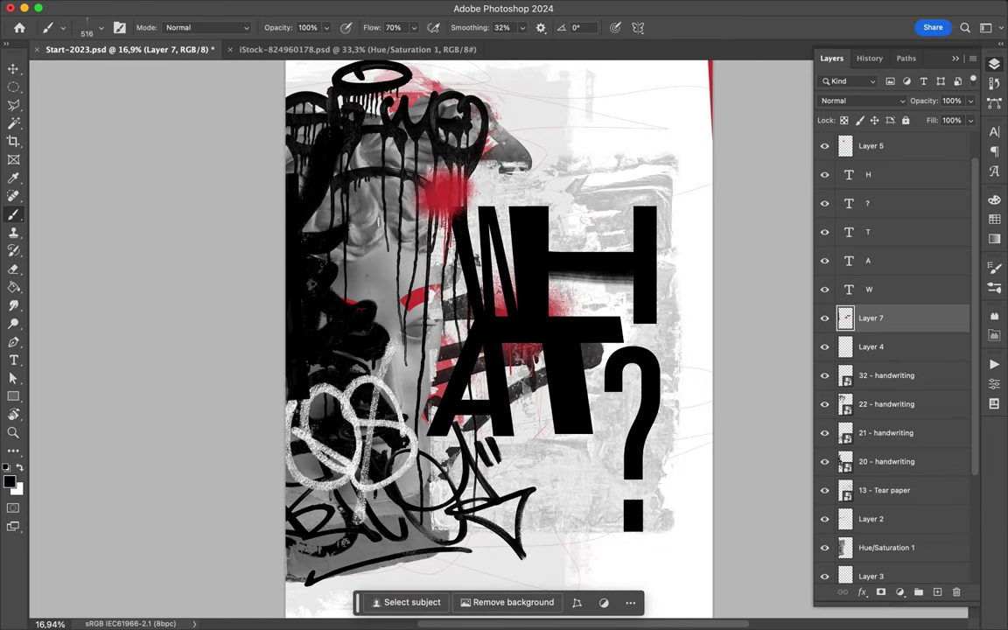
scroll(519, 475, up, 5)
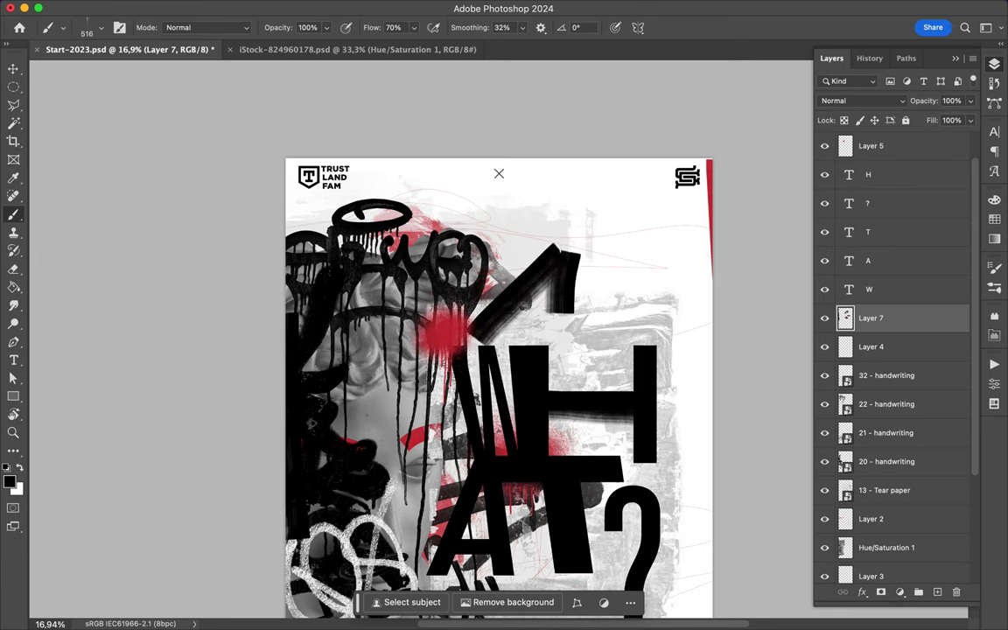
alt+scroll(558, 141, down, 1)
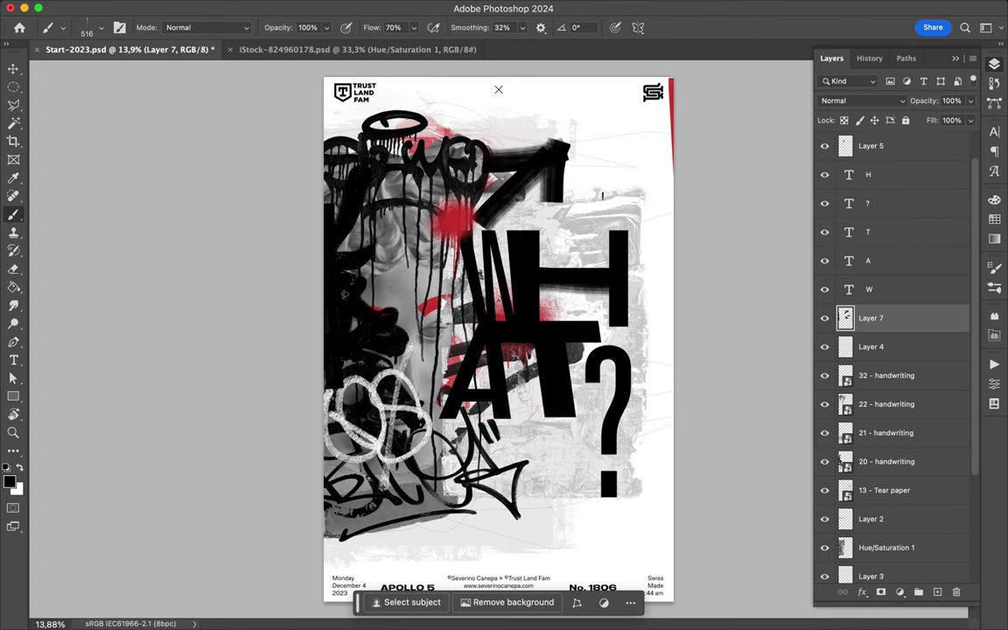
click(88, 27)
scroll(105, 262, down, 5)
scroll(105, 263, down, 5)
click(97, 302)
key(Return)
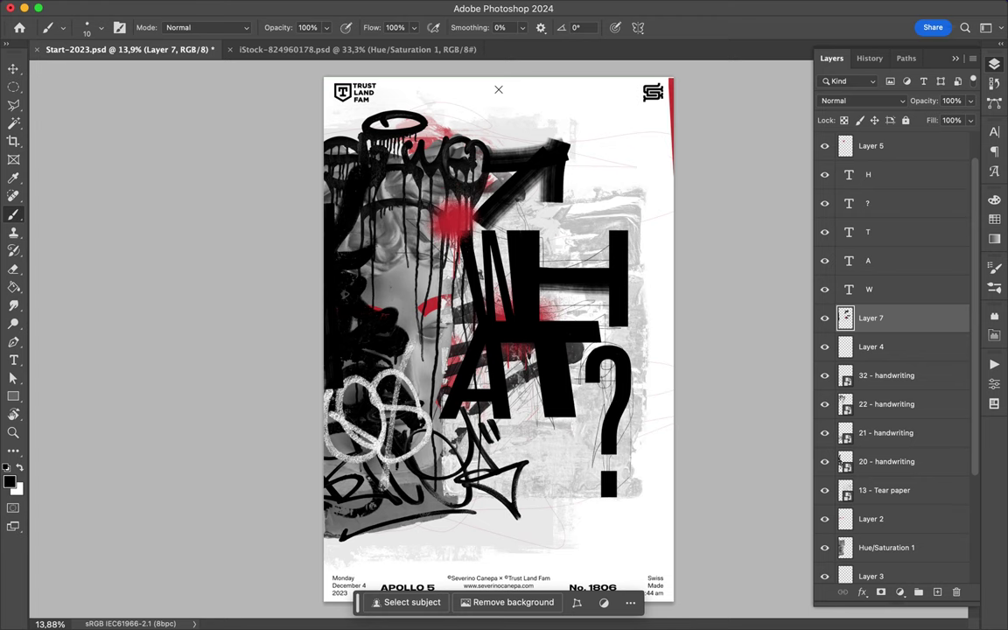
Scribble thin black outlines over the A and T.
scroll(513, 334, up, 5)
scroll(513, 334, up, 4)
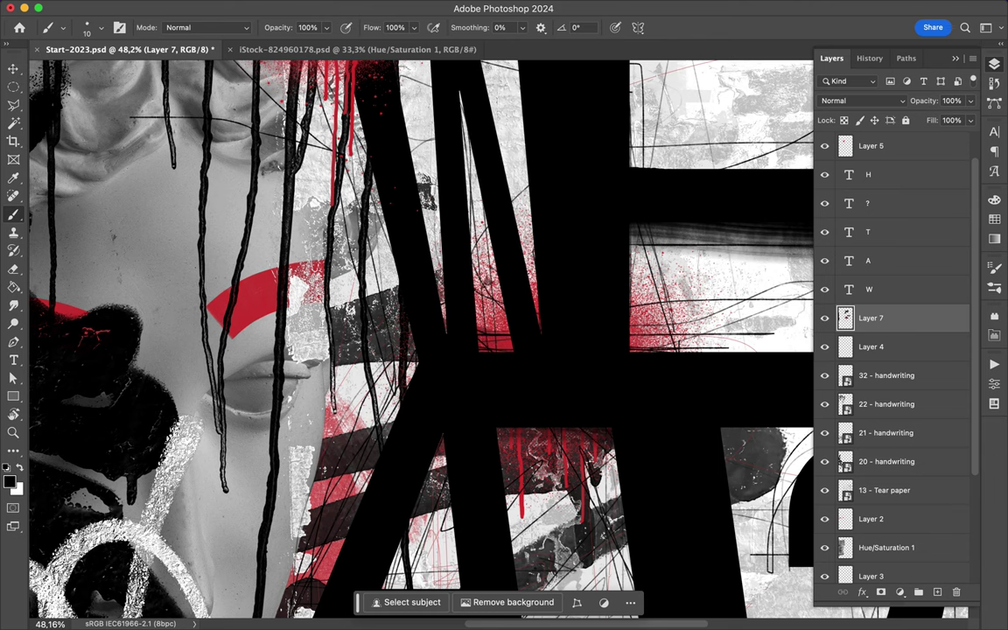
scroll(420, 337, up, 3)
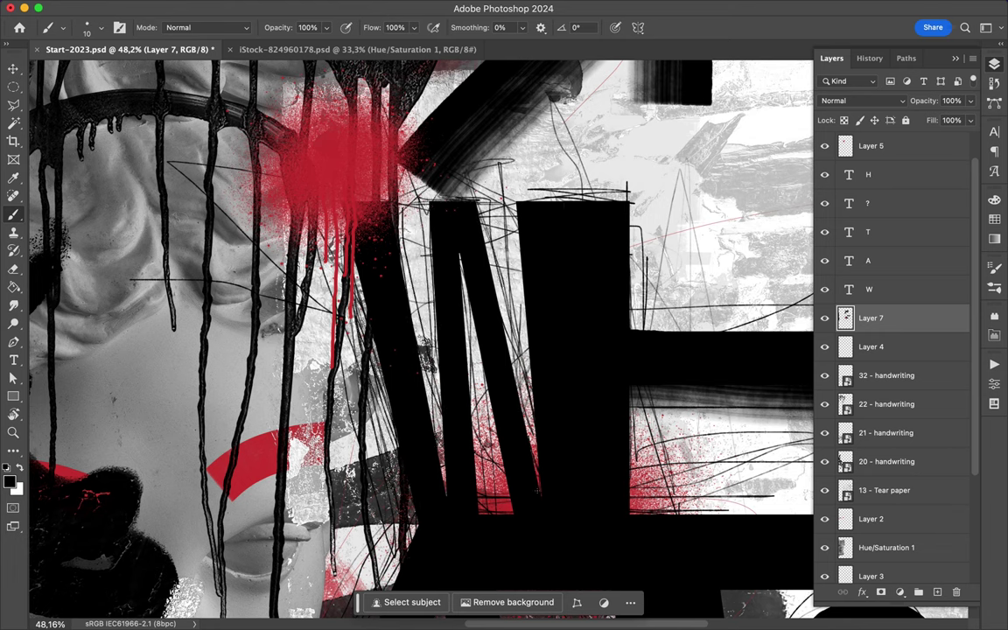
scroll(566, 367, right, 5)
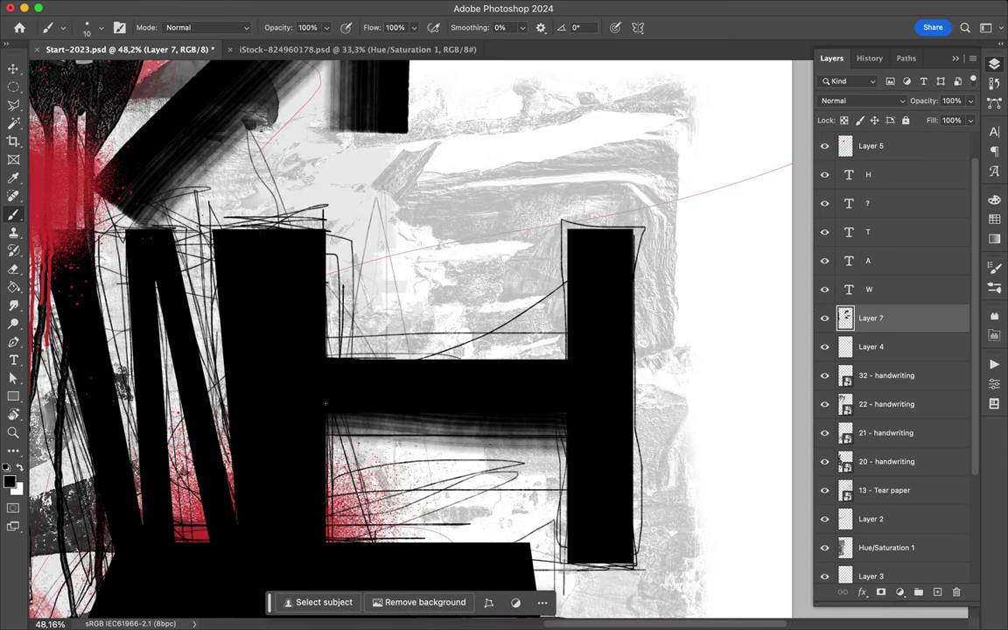
scroll(411, 342, down, 3)
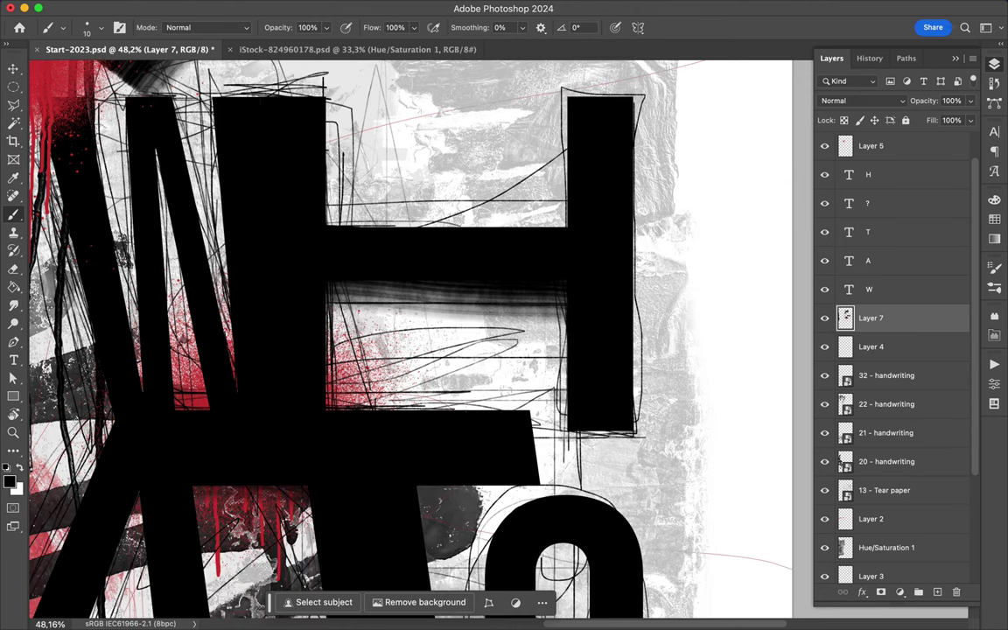
scroll(407, 502, down, 5)
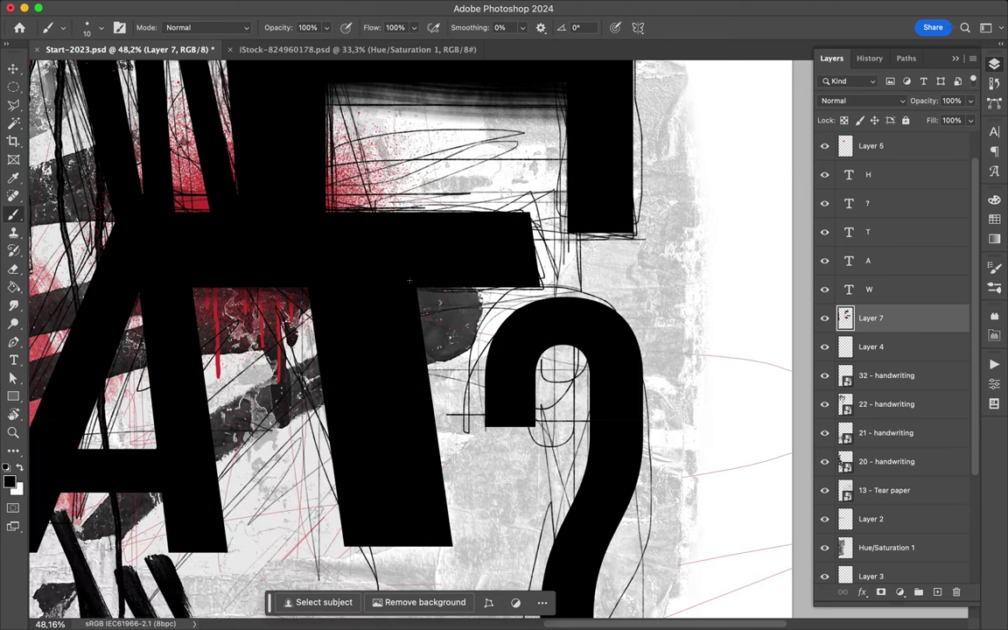
drag(278, 281, 312, 486)
drag(122, 275, 138, 398)
mouse_move(180, 319)
mouse_down()
mouse_move(211, 499)
mouse_move(201, 442)
mouse_up()
Add more scribbled lines around the letters.
drag(175, 263, 252, 264)
drag(274, 282, 287, 362)
drag(285, 448, 383, 499)
scroll(320, 379, left, 5)
mouse_move(306, 378)
mouse_down()
mouse_move(289, 483)
mouse_move(153, 470)
mouse_up()
Outline the A's left leg, right leg and crossbar with scribbles.
mouse_move(254, 315)
mouse_down()
mouse_move(263, 354)
mouse_move(302, 358)
mouse_up()
drag(302, 403, 358, 424)
drag(208, 371, 299, 373)
drag(192, 398, 203, 422)
mouse_move(211, 369)
mouse_down()
mouse_move(296, 370)
mouse_move(298, 423)
mouse_up()
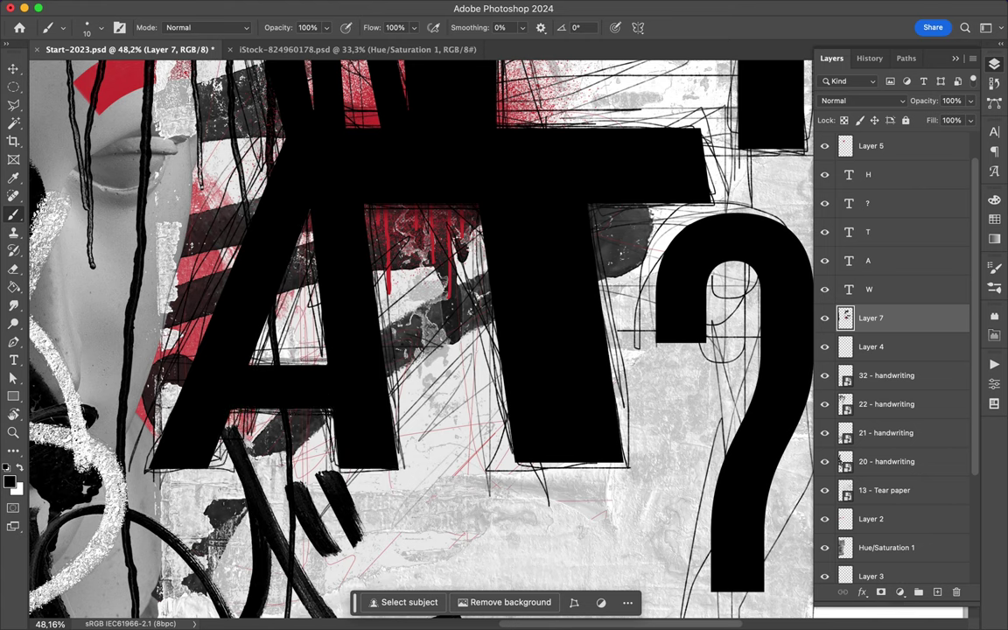
alt+scroll(501, 341, down, 5)
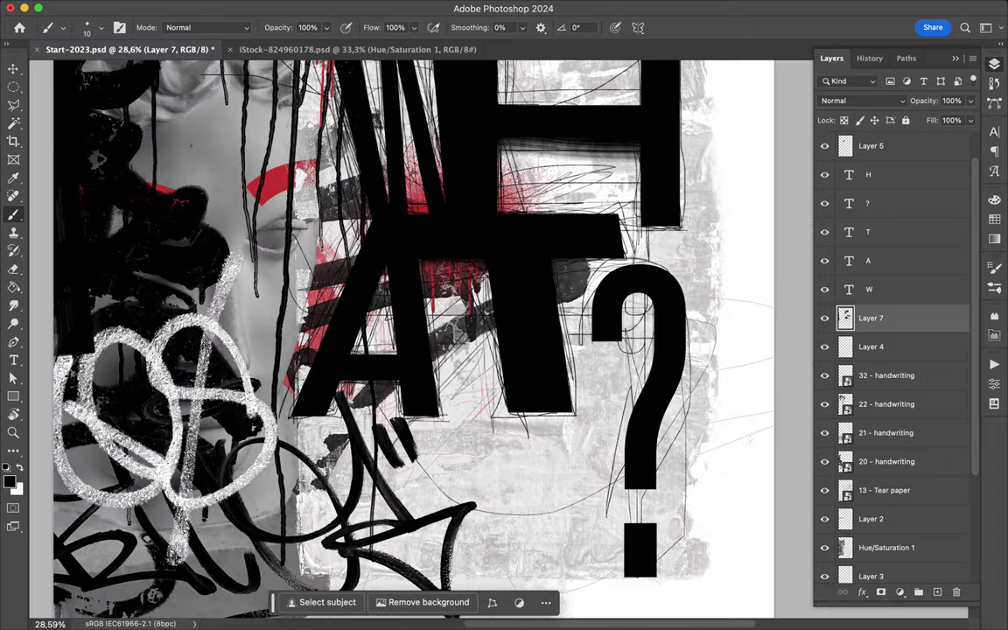
alt+scroll(613, 140, up, 4)
alt+scroll(613, 140, up, 2)
Scribble across the H, its inner corners and lower opening, and between letter strokes.
mouse_move(290, 358)
mouse_down()
mouse_move(540, 226)
mouse_move(625, 442)
mouse_up()
drag(604, 375, 560, 389)
mouse_move(363, 310)
mouse_down()
mouse_move(317, 355)
mouse_move(297, 355)
mouse_move(355, 306)
mouse_move(464, 288)
mouse_up()
alt+scroll(498, 339, down, 2)
drag(376, 433, 425, 464)
drag(472, 438, 508, 459)
mouse_move(372, 429)
mouse_down()
mouse_move(412, 468)
mouse_move(398, 464)
mouse_up()
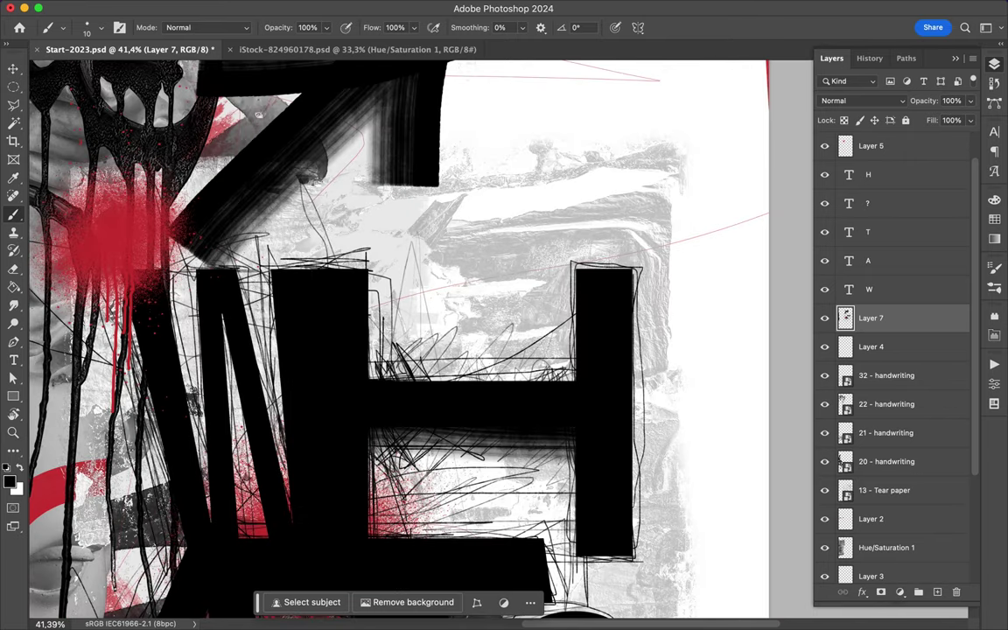
drag(238, 483, 214, 436)
Scribble around the H and W, along the diagonal stroke, and beside the A and W.
scroll(420, 337, up, 3)
scroll(420, 337, left, 2)
mouse_move(306, 394)
mouse_down()
mouse_move(325, 317)
mouse_move(442, 296)
mouse_up()
mouse_move(425, 437)
mouse_down()
mouse_move(538, 284)
mouse_move(621, 315)
mouse_up()
mouse_move(262, 280)
mouse_down()
mouse_move(420, 96)
mouse_move(411, 131)
mouse_move(280, 203)
mouse_up()
drag(376, 307, 302, 200)
scroll(420, 337, down, 4)
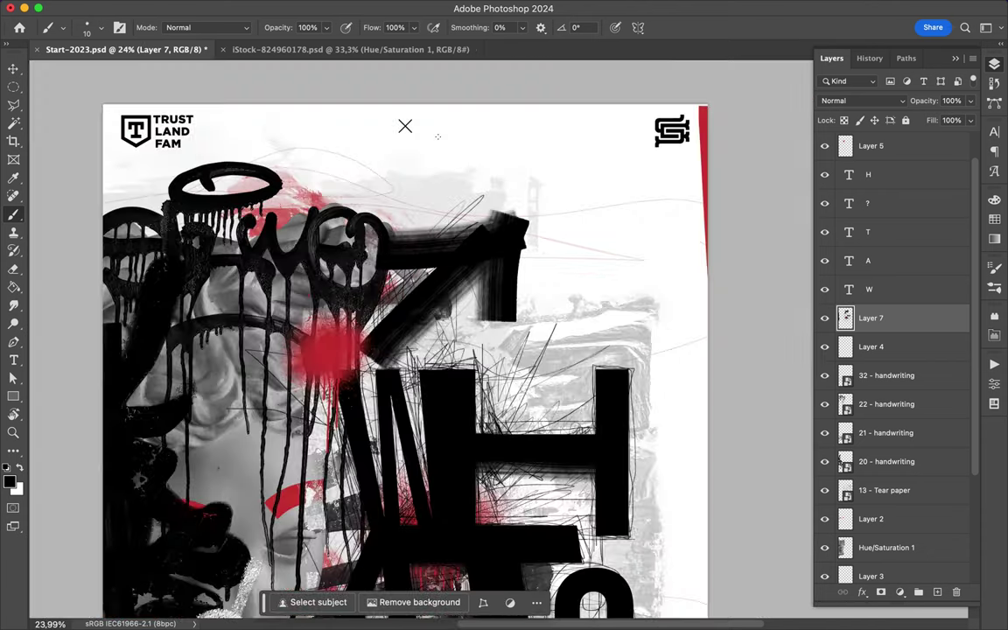
scroll(420, 337, down, 1)
scroll(421, 337, down, 3)
drag(265, 343, 337, 382)
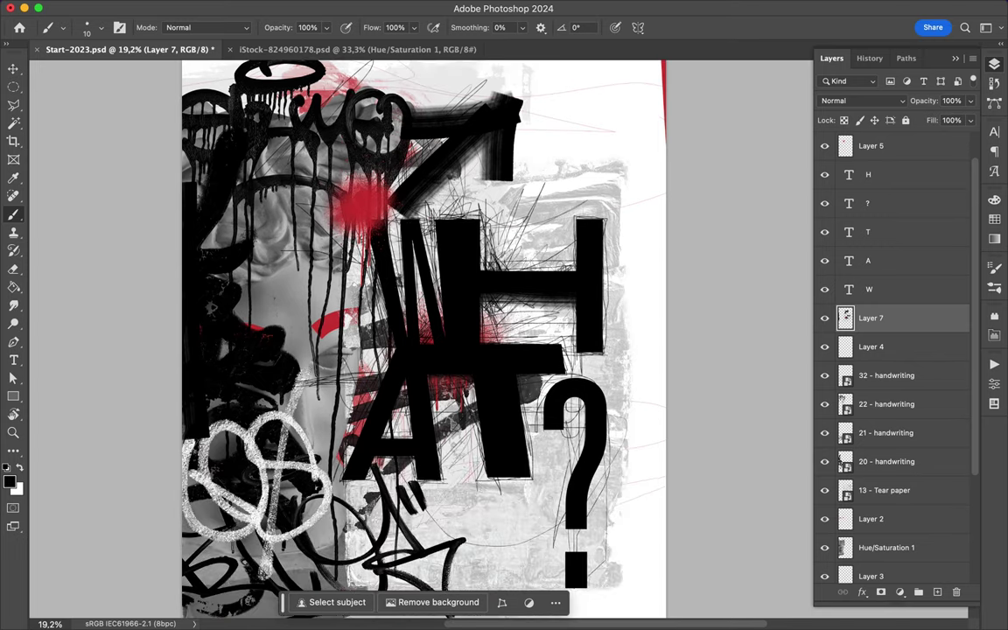
drag(280, 313, 324, 335)
With a 44 px brush at 70% flow, scribble near the H crossbar and the question mark.
click(100, 33)
double_click(95, 225)
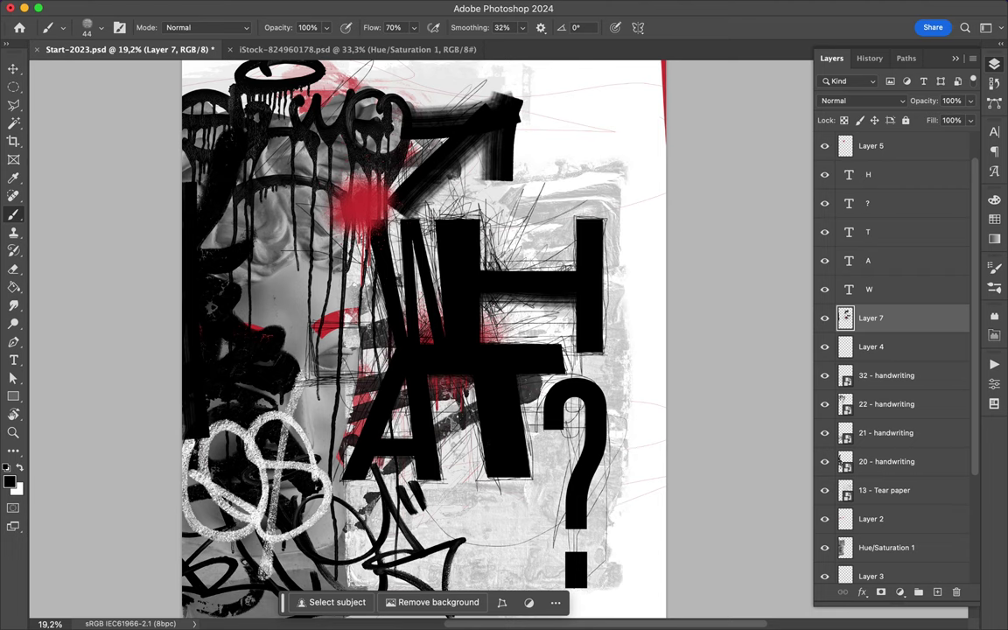
drag(434, 302, 516, 340)
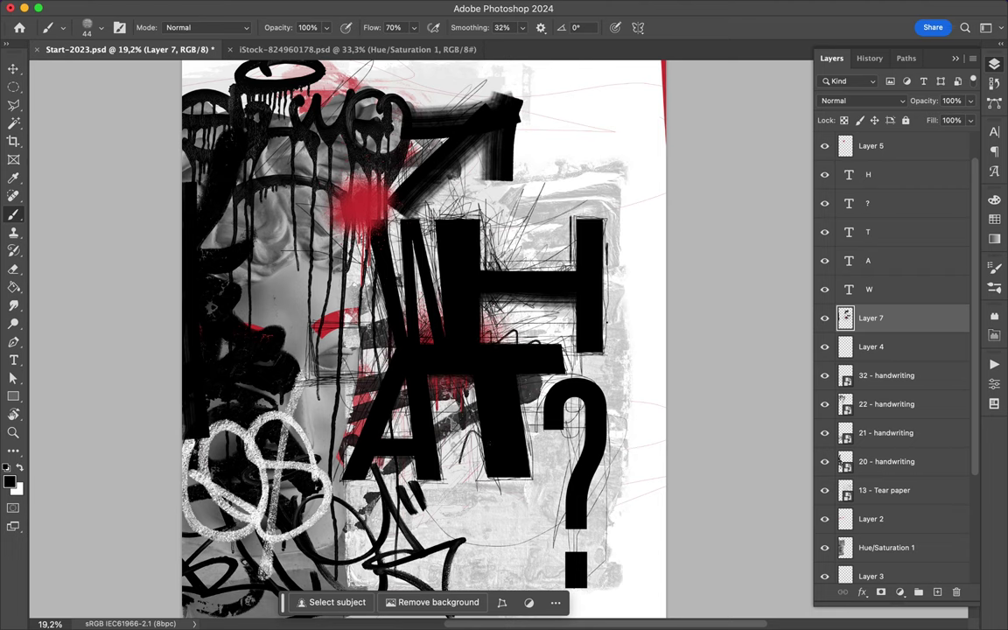
drag(606, 523, 597, 402)
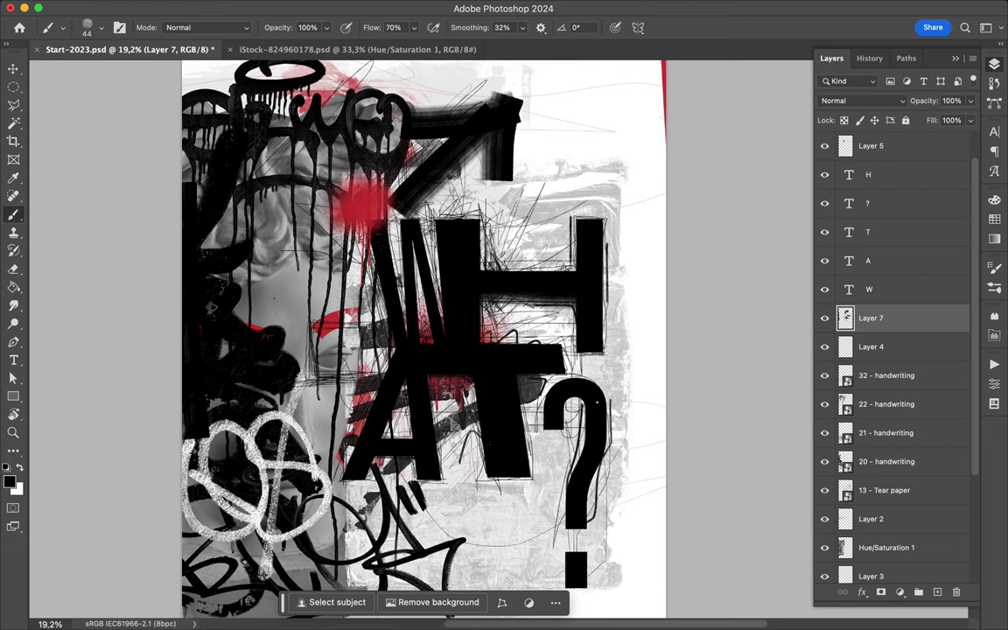
scroll(420, 332, down, 5)
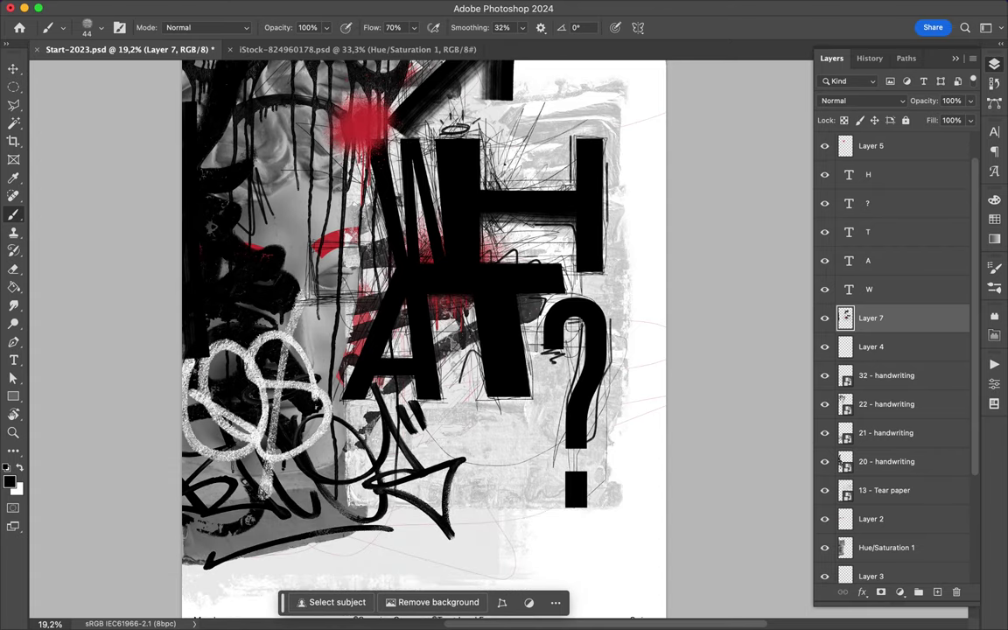
scroll(505, 202, up, 5)
Hand-letter 'WHAT?' inside the H's upper opening, finishing with the question-mark dot.
mouse_move(524, 105)
mouse_down()
mouse_move(525, 147)
mouse_move(560, 140)
mouse_move(598, 112)
mouse_move(586, 142)
mouse_up()
mouse_move(606, 114)
mouse_down()
mouse_move(624, 114)
mouse_move(617, 133)
mouse_up()
click(616, 146)
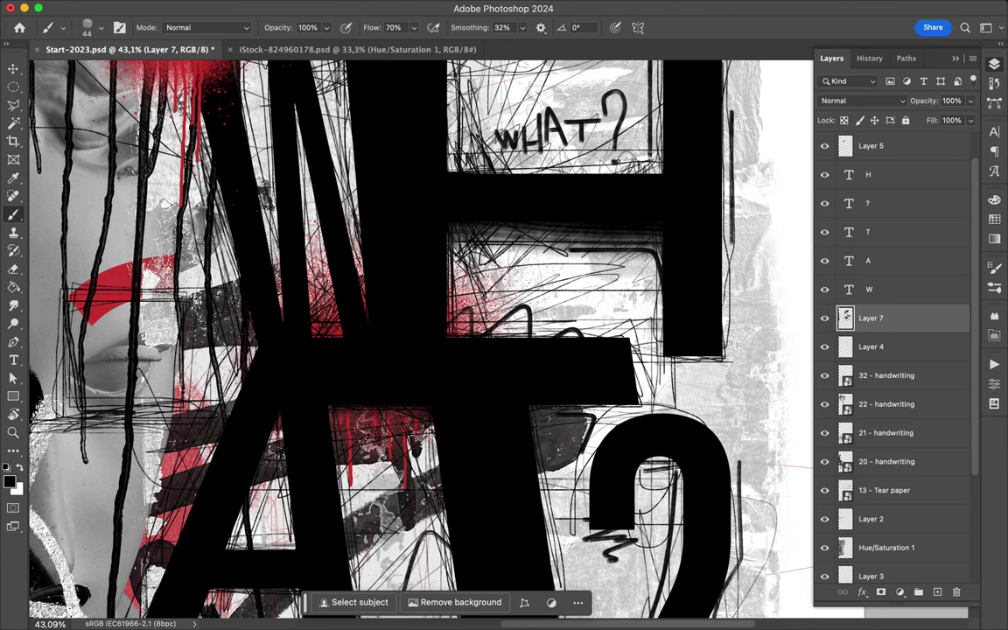
scroll(407, 359, down, 3)
scroll(408, 360, down, 1)
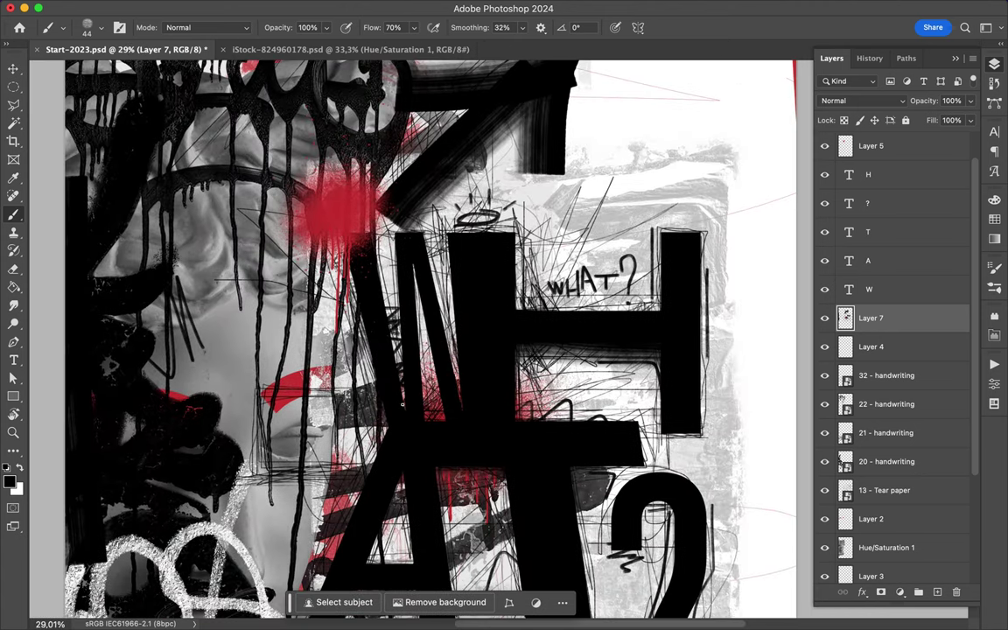
scroll(402, 403, down, 3)
Add a halo doodle and a scribble-hatched box on the statue's cheek.
drag(287, 256, 302, 278)
drag(245, 245, 162, 280)
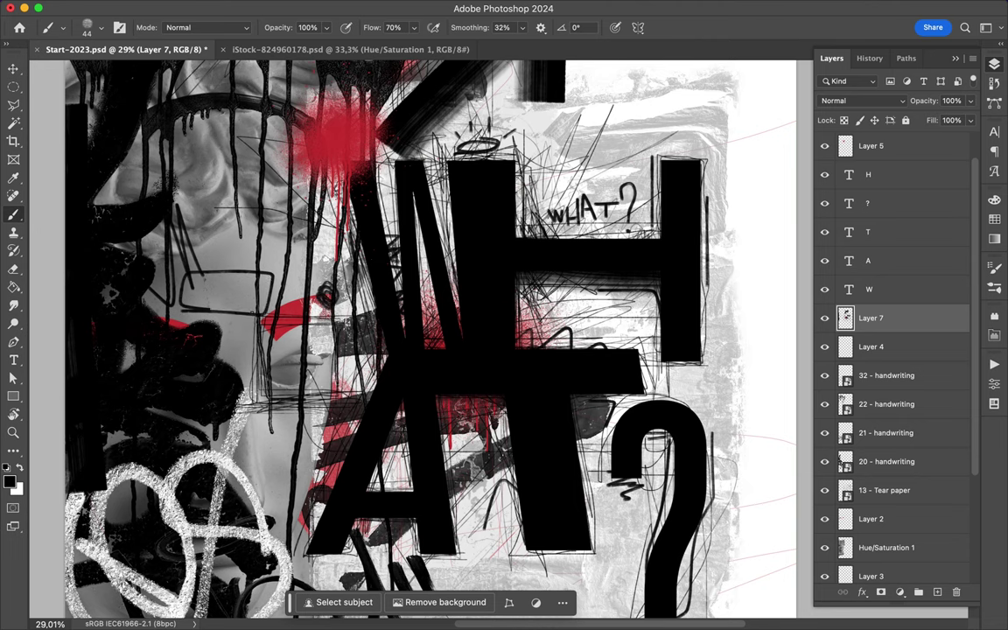
scroll(411, 350, down, 3)
scroll(411, 350, down, 5)
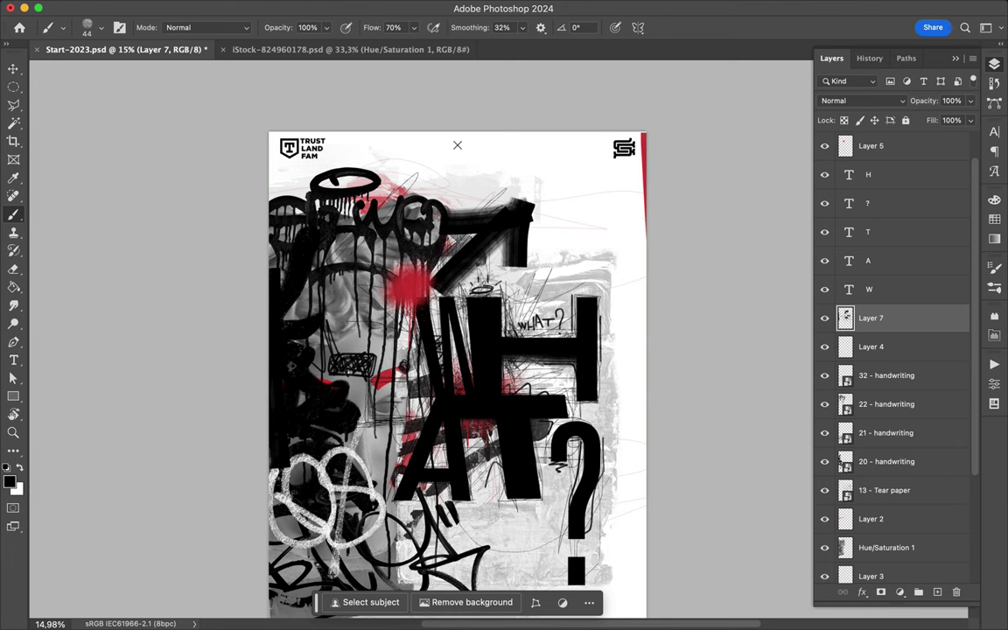
scroll(498, 341, up, 3)
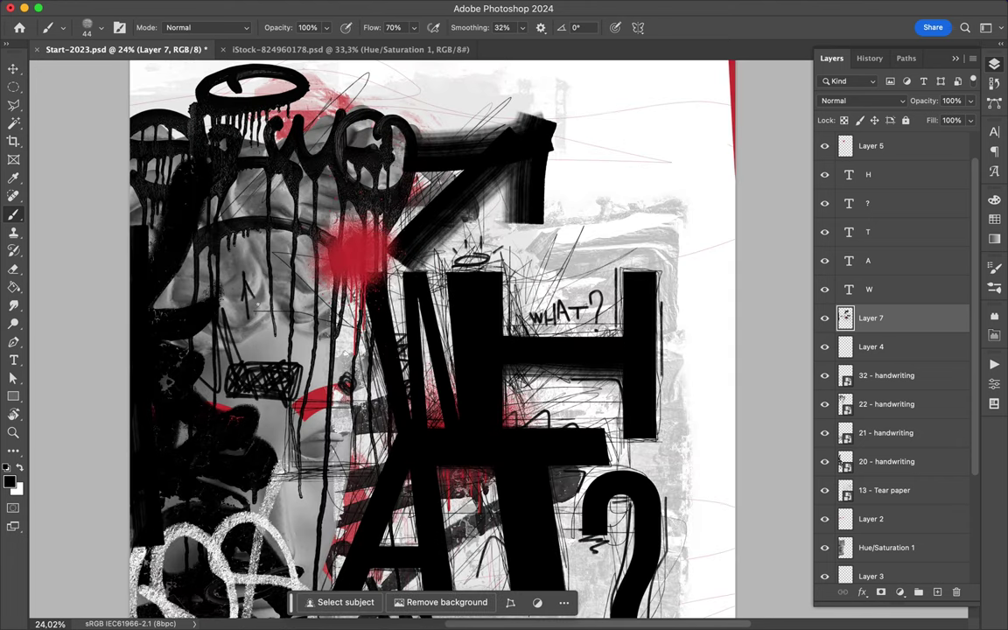
click(87, 27)
Select the Messy Marker brush in white and create a new empty layer.
click(90, 401)
scroll(105, 350, down, 3)
click(118, 337)
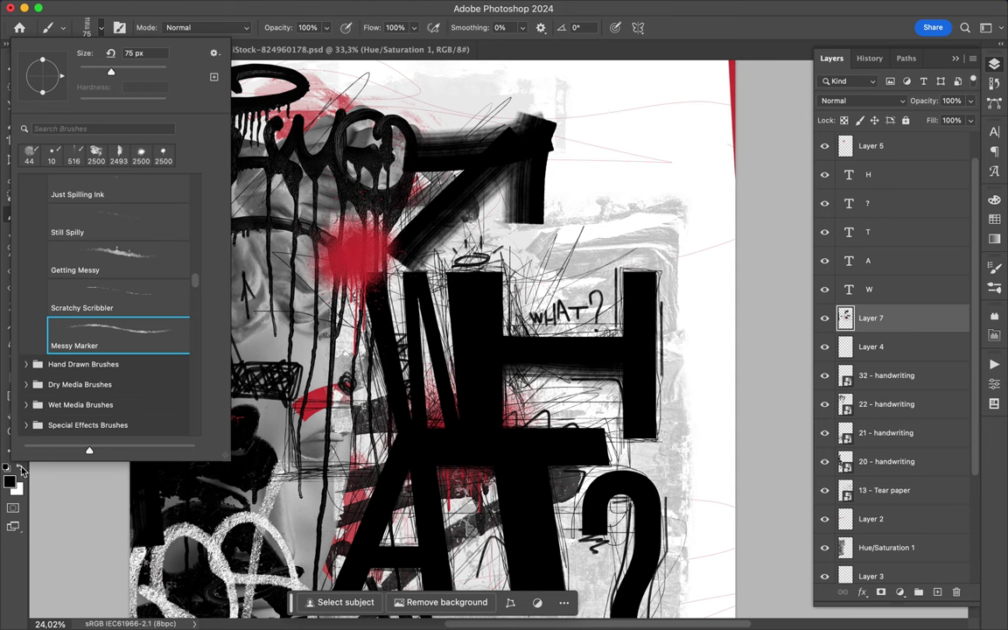
click(19, 469)
click(884, 146)
key(ctrl+shift+alt+n)
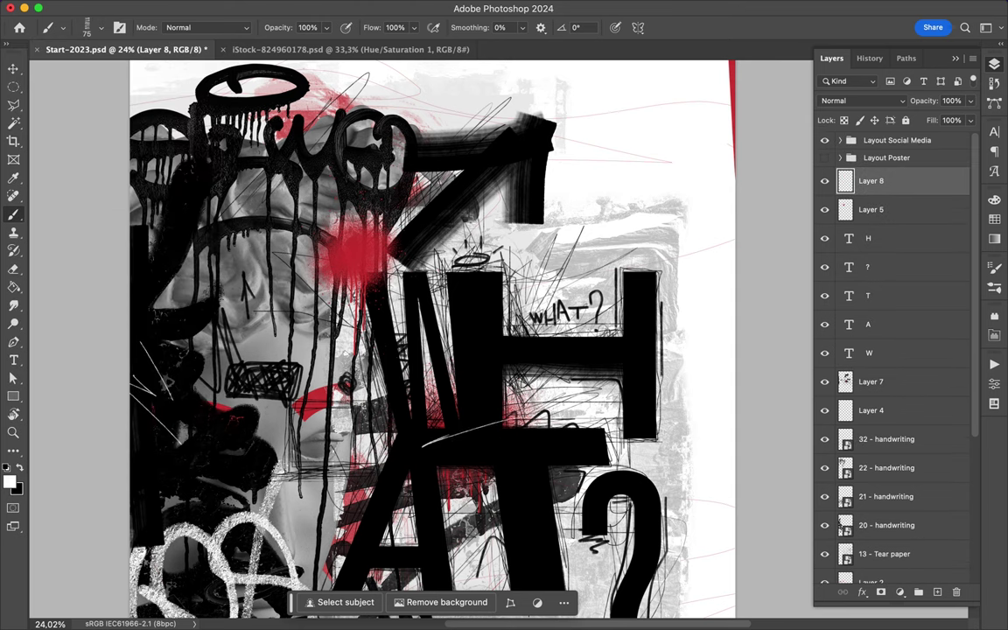
Draw a thin white loop around the statue, then scribble over the A and T with a 60 px brush.
scroll(429, 341, down, 5)
mouse_move(223, 208)
mouse_down()
mouse_move(229, 418)
mouse_move(519, 428)
mouse_move(600, 147)
mouse_move(351, 91)
mouse_move(127, 187)
mouse_move(256, 417)
mouse_up()
click(63, 27)
double_click(105, 302)
mouse_move(358, 346)
mouse_down()
mouse_move(315, 434)
mouse_move(464, 434)
mouse_move(512, 454)
mouse_up()
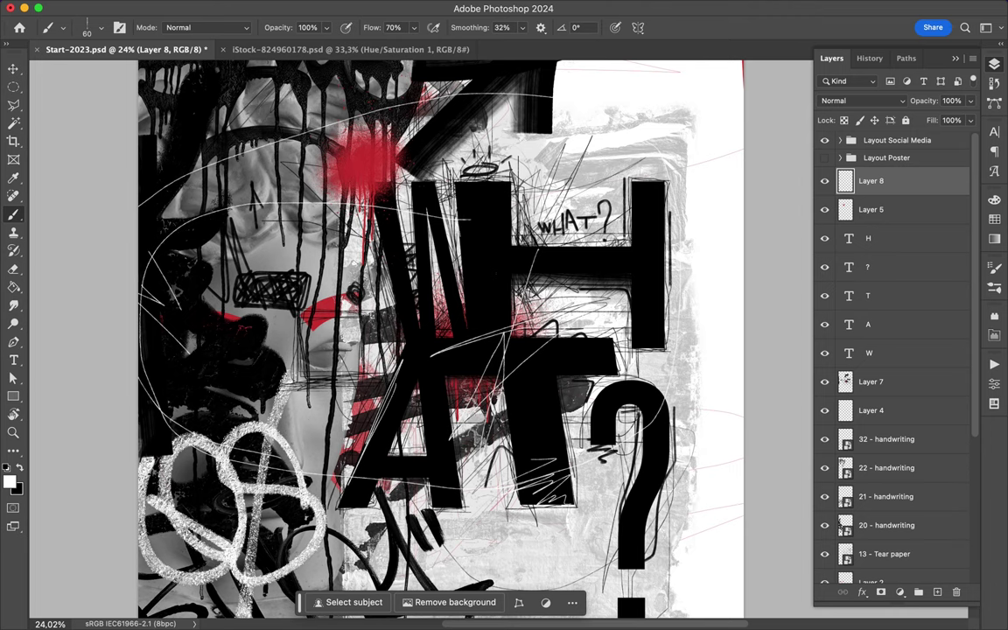
Switch to one of the DSC_ texture brushes.
click(63, 27)
scroll(91, 315, down, 5)
scroll(91, 315, down, 5)
scroll(91, 315, down, 5)
double_click(91, 315)
click(63, 27)
click(125, 120)
With another DSC_ texture brush at 100% flow, paint a white textured band across the H crossbar.
click(63, 27)
double_click(52, 411)
click(490, 253)
click(414, 27)
drag(398, 44, 578, 52)
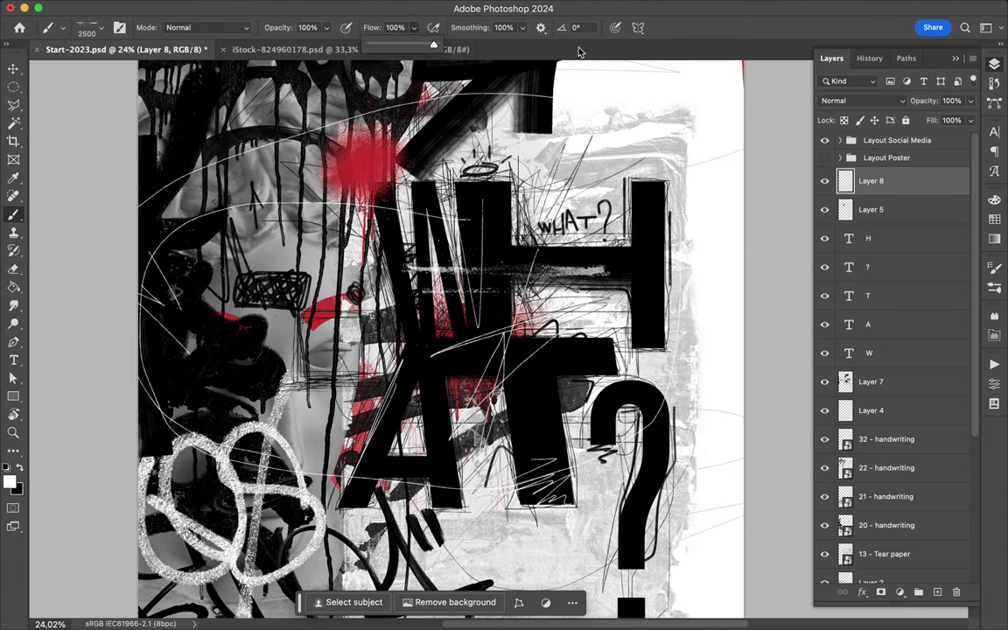
Try several DSC_ texture brushes, including DSC_4052.
click(63, 27)
double_click(91, 388)
click(88, 27)
double_click(91, 412)
click(88, 27)
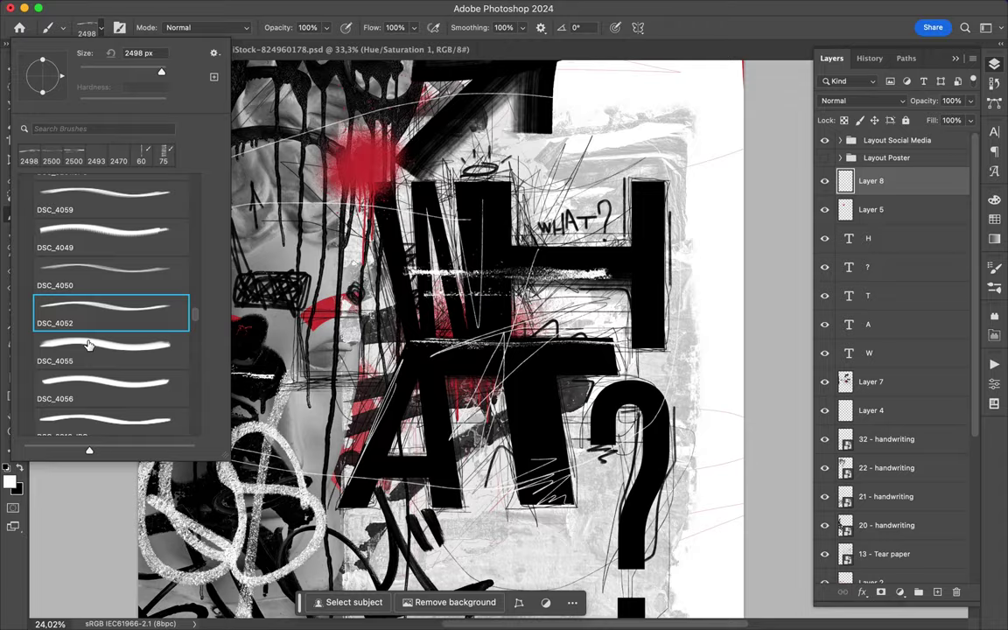
alt+scroll(481, 350, down, 3)
double_click(91, 382)
click(87, 27)
double_click(91, 327)
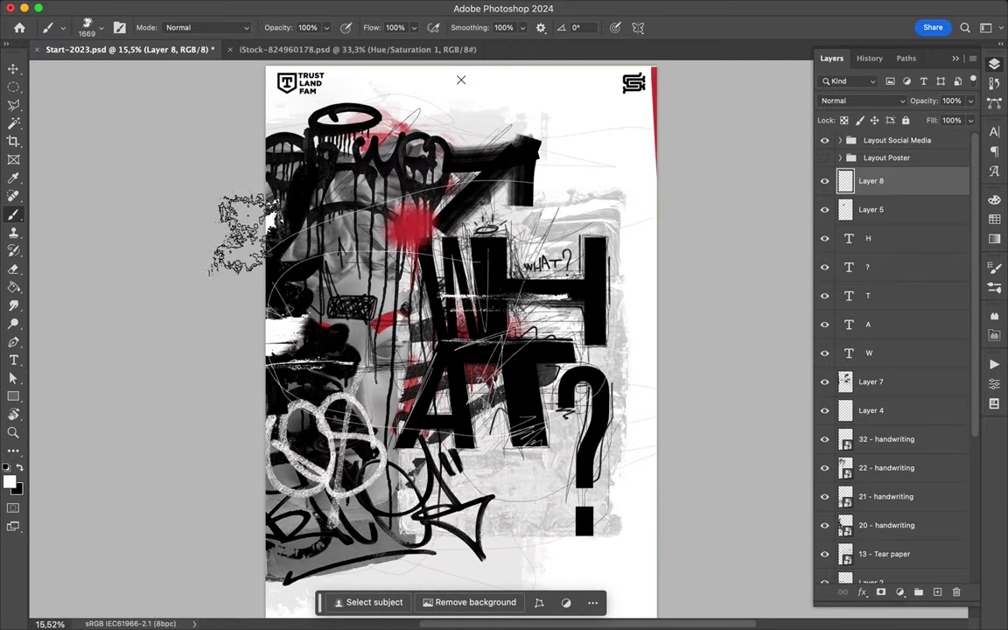
scroll(866, 525, down, 3)
On Layer 9, stamp a white textured stroke across the poster with a 2500 px texture brush.
click(871, 517)
click(87, 27)
double_click(91, 336)
click(376, 315)
click(87, 27)
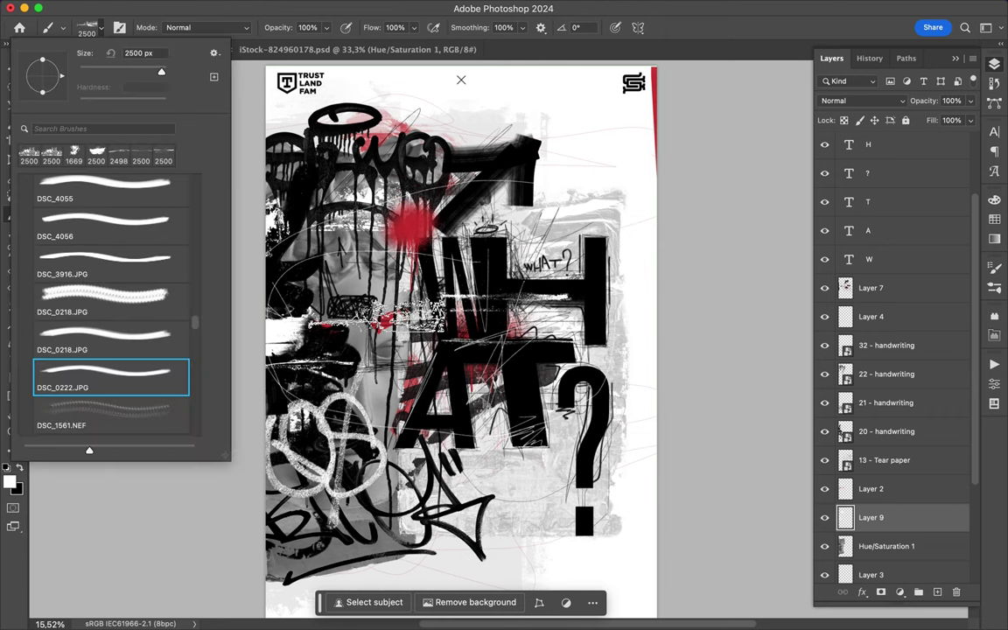